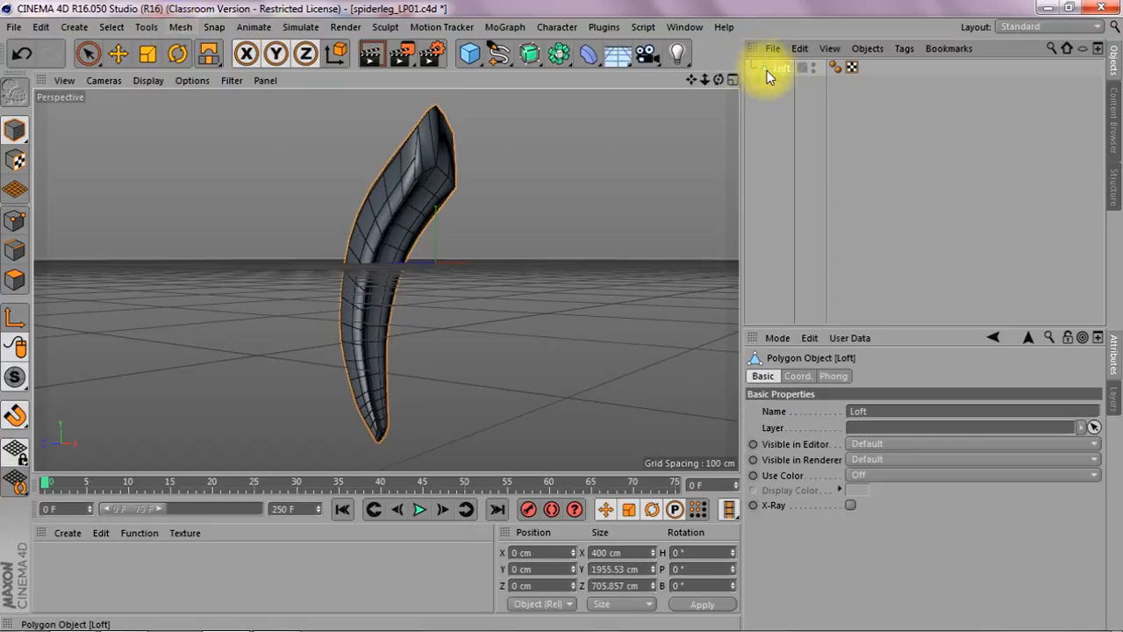
# Step: Run Optimize on the Loft polygon object
pyautogui.click(182, 27)
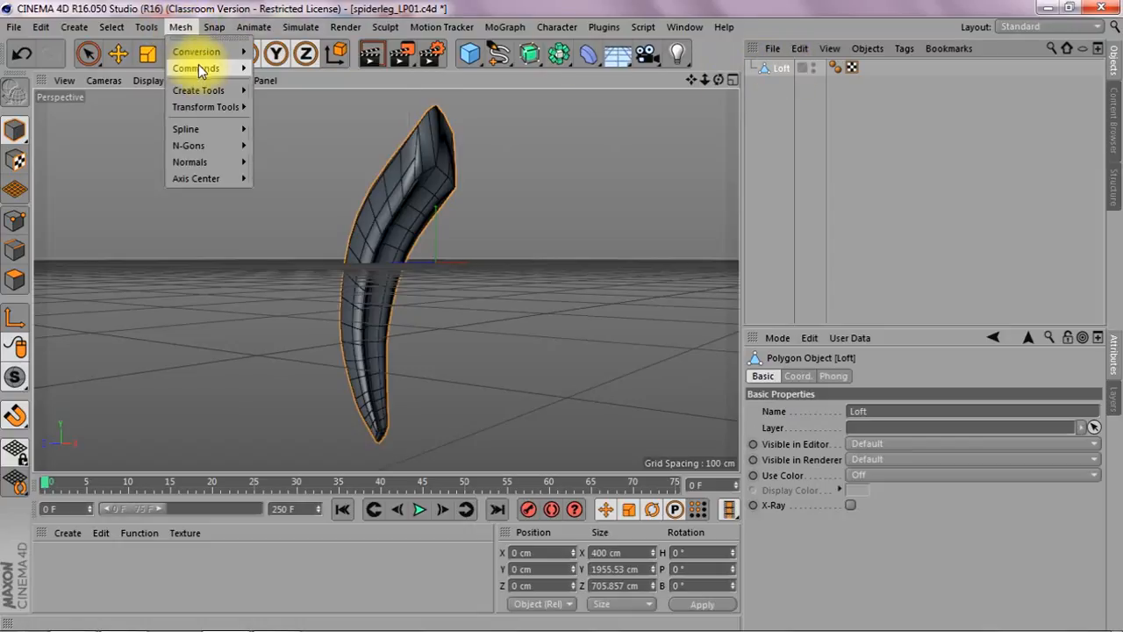
pyautogui.moveTo(198, 69)
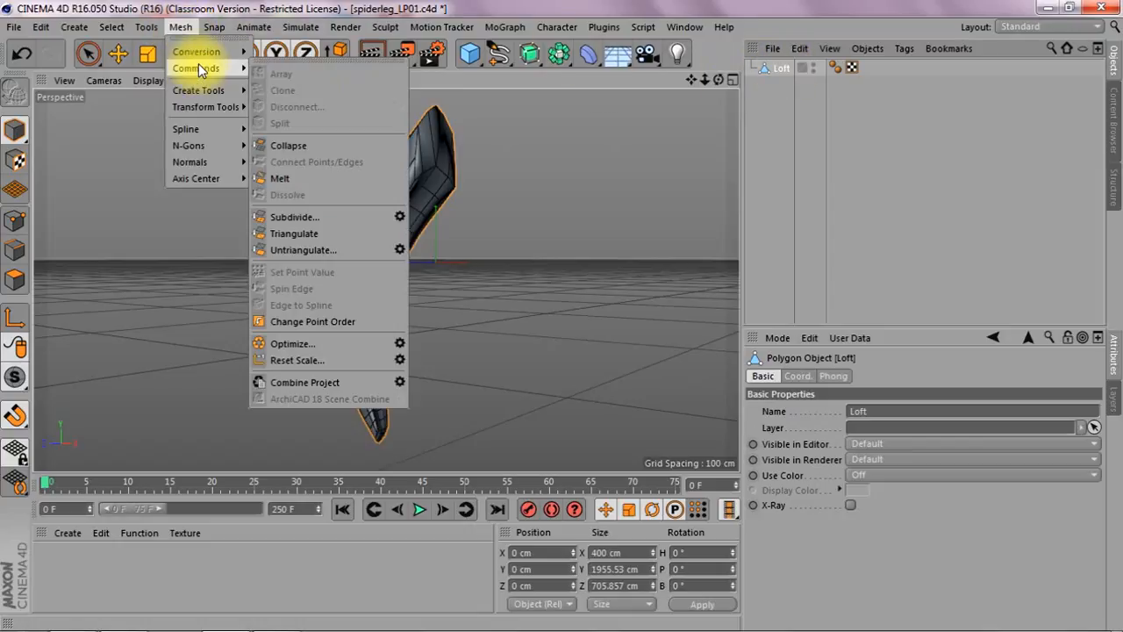
pyautogui.click(322, 346)
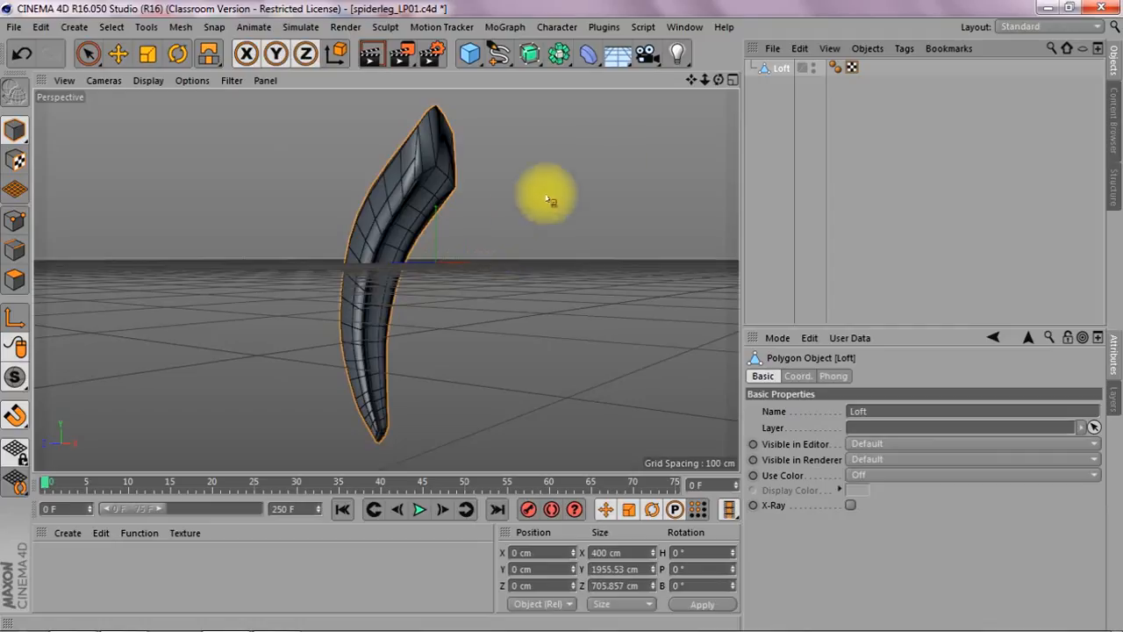
# Step: Switch the interface layout to BP UV Edit
pyautogui.moveTo(718, 80); pyautogui.dragTo(756, 72)
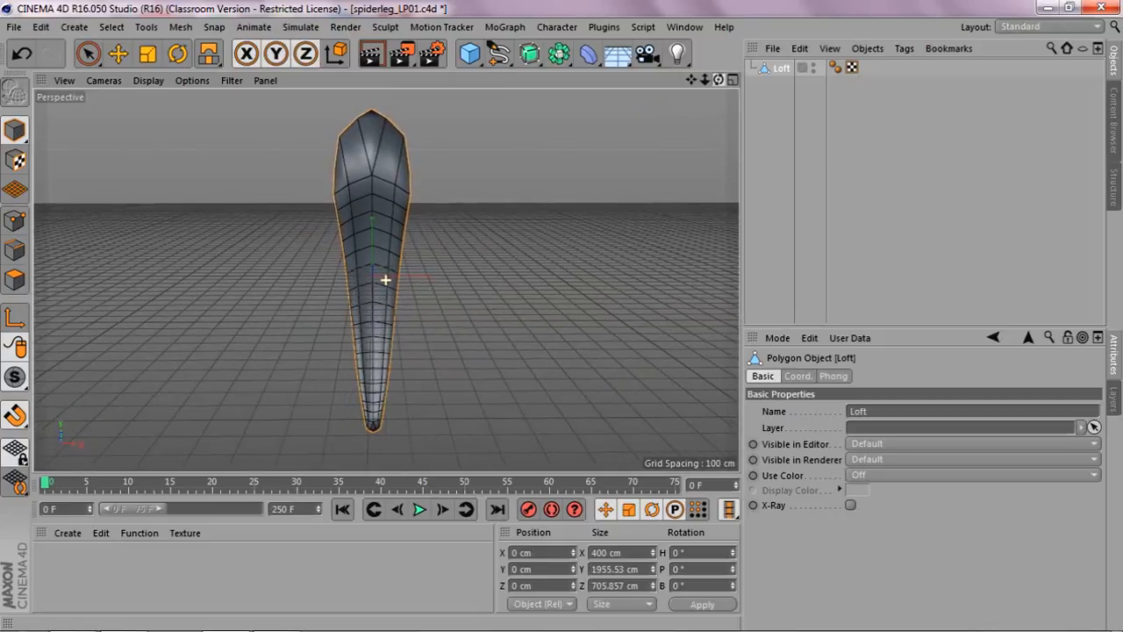
pyautogui.moveTo(718, 80); pyautogui.dragTo(722, 80)
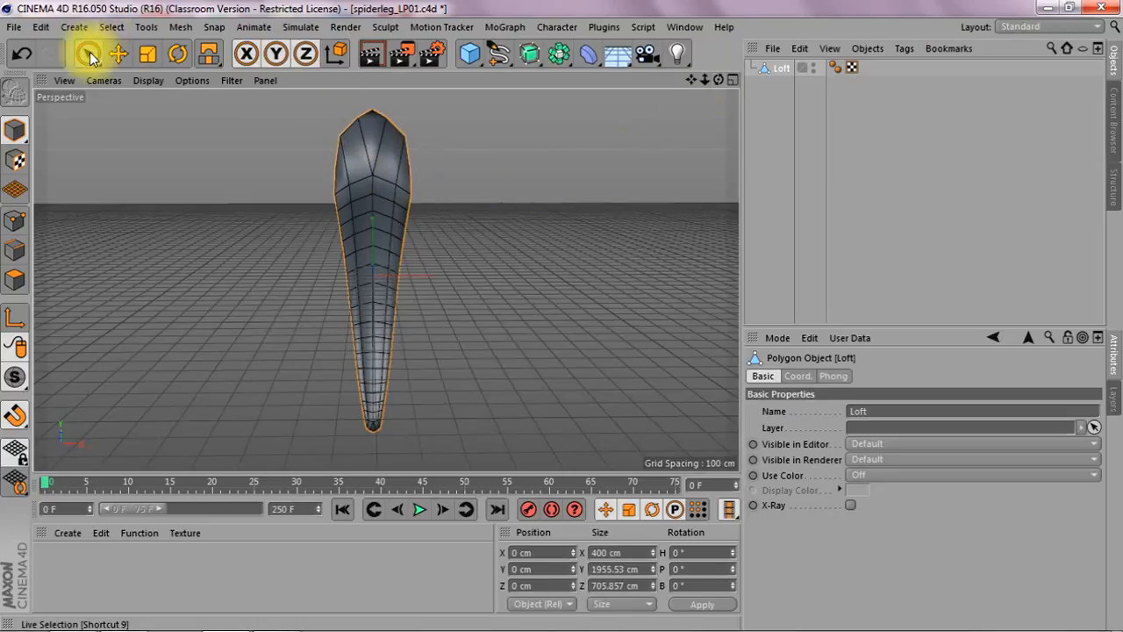
pyautogui.click(1051, 29)
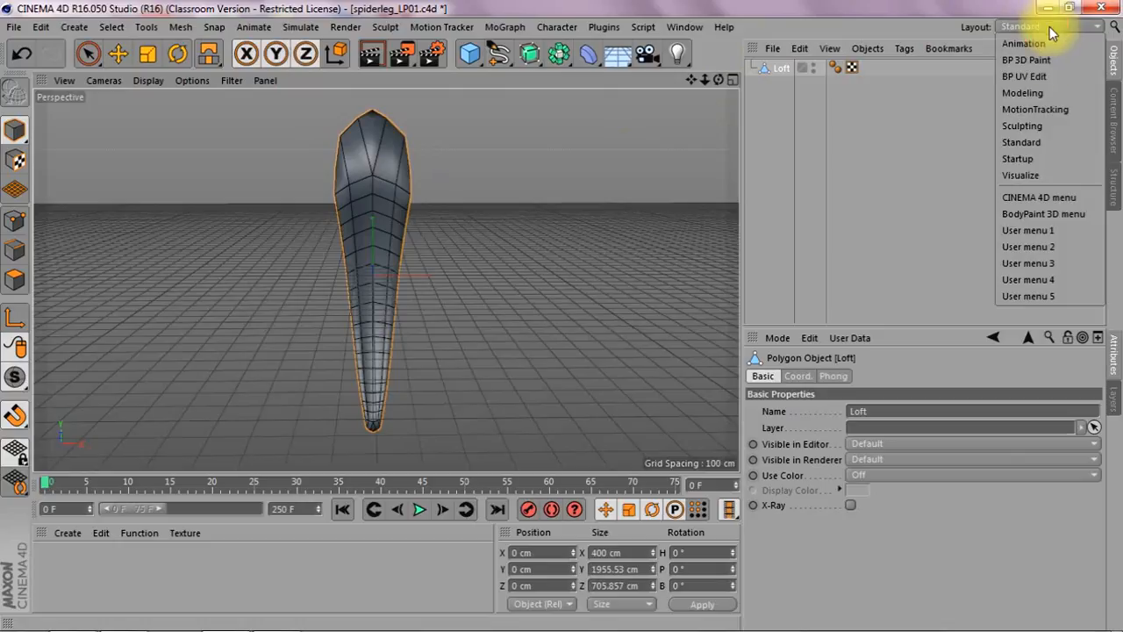
pyautogui.click(1031, 77)
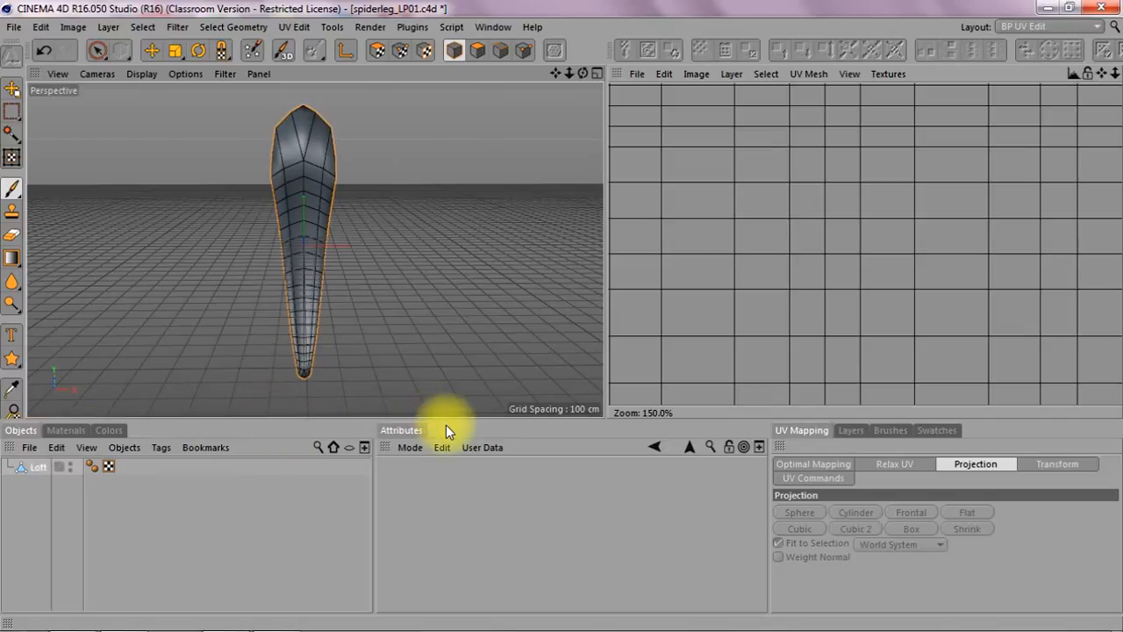
# Step: In UV polygon mode, select the leg's top cap polygons and apply a Frontal projection to them
pyautogui.moveTo(1115, 75); pyautogui.dragTo(1113, 23)
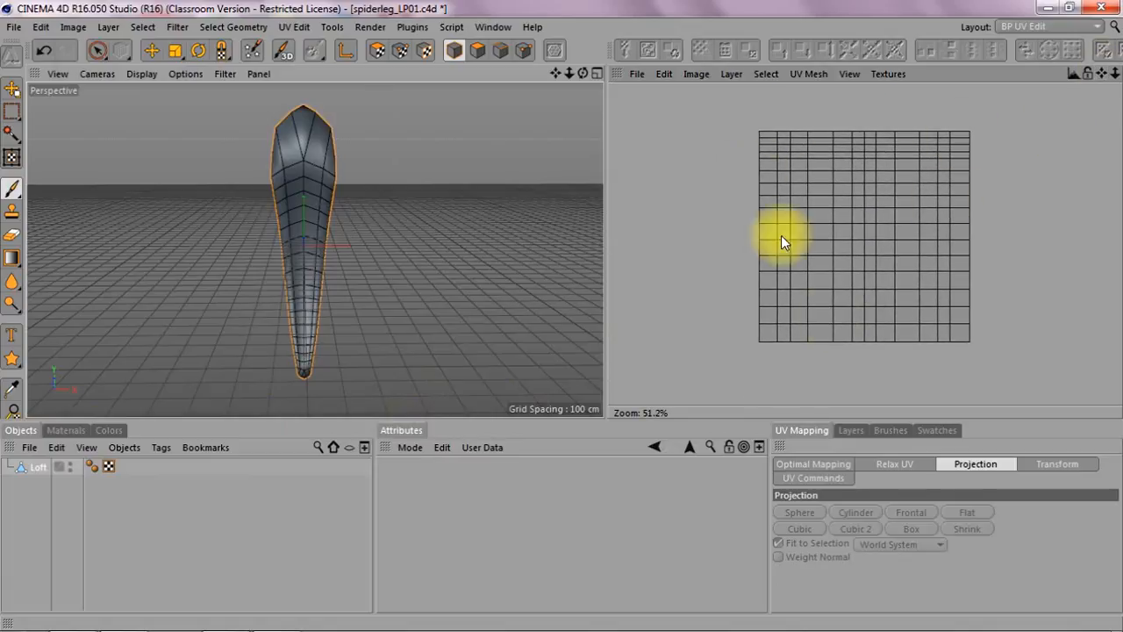
pyautogui.click(96, 53)
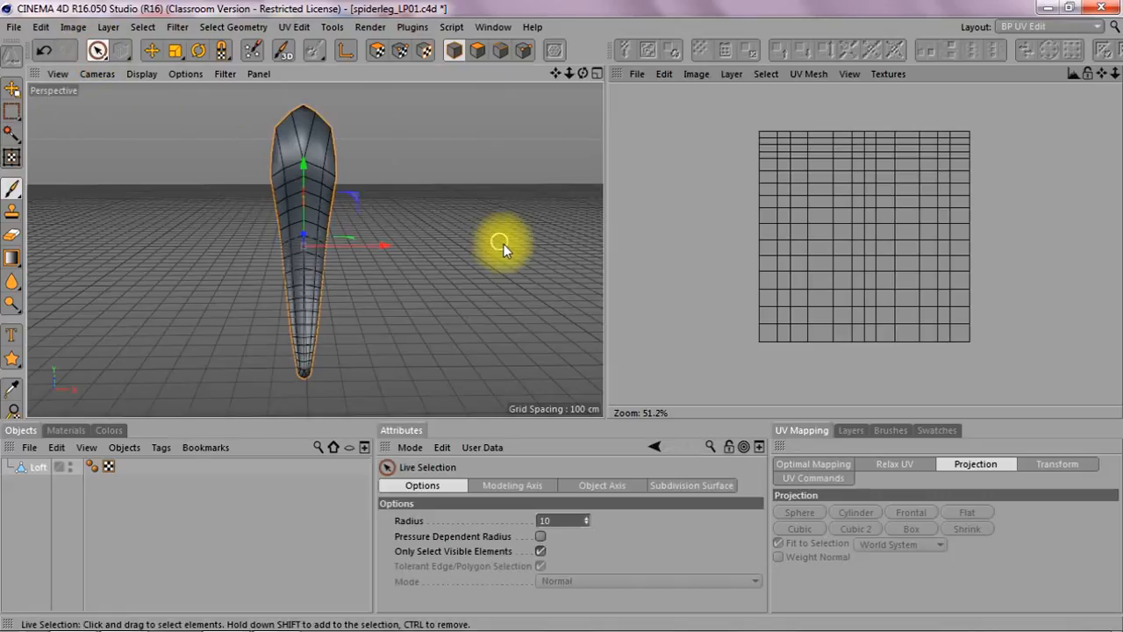
pyautogui.click(386, 56)
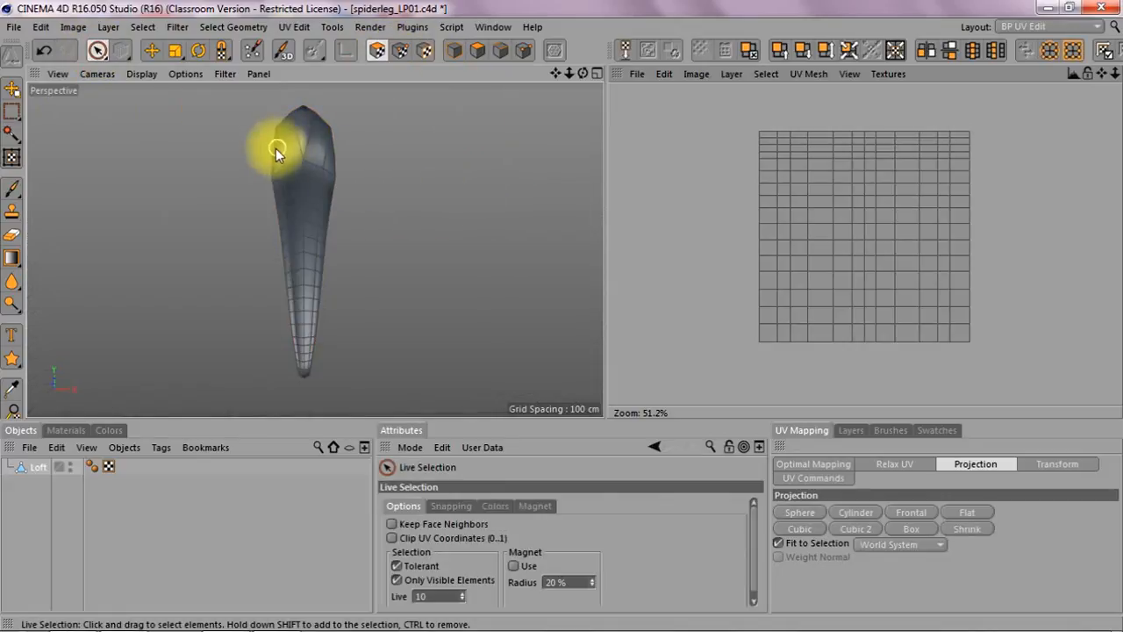
pyautogui.moveTo(268, 153)
pyautogui.mouseDown()
pyautogui.moveTo(293, 146)
pyautogui.moveTo(306, 118)
pyautogui.moveTo(329, 156)
pyautogui.mouseUp()
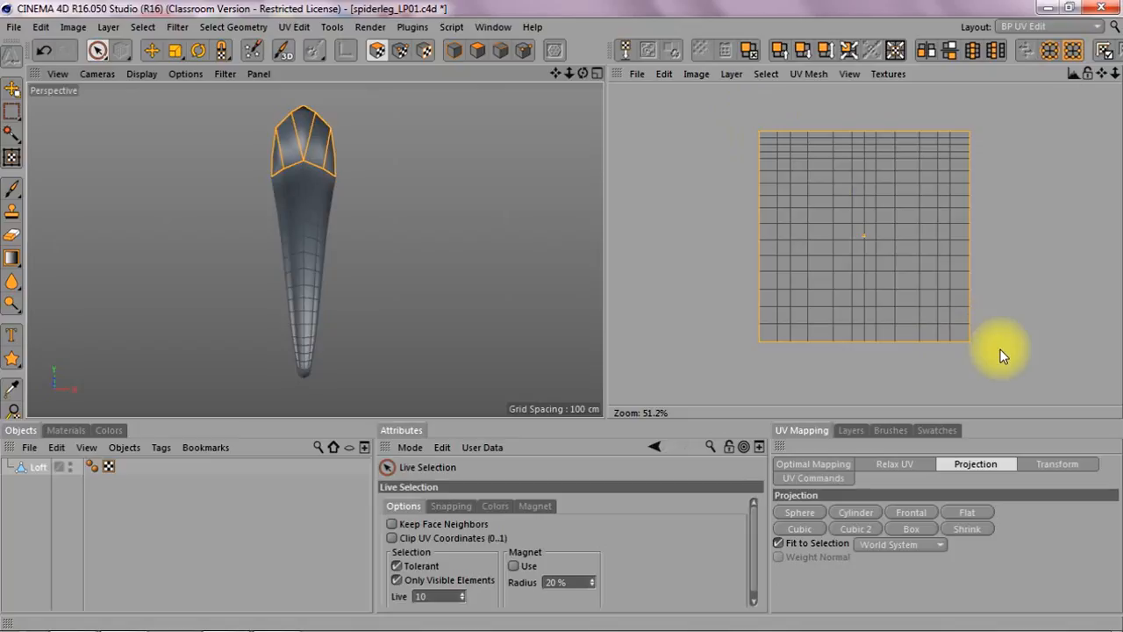
pyautogui.click(910, 512)
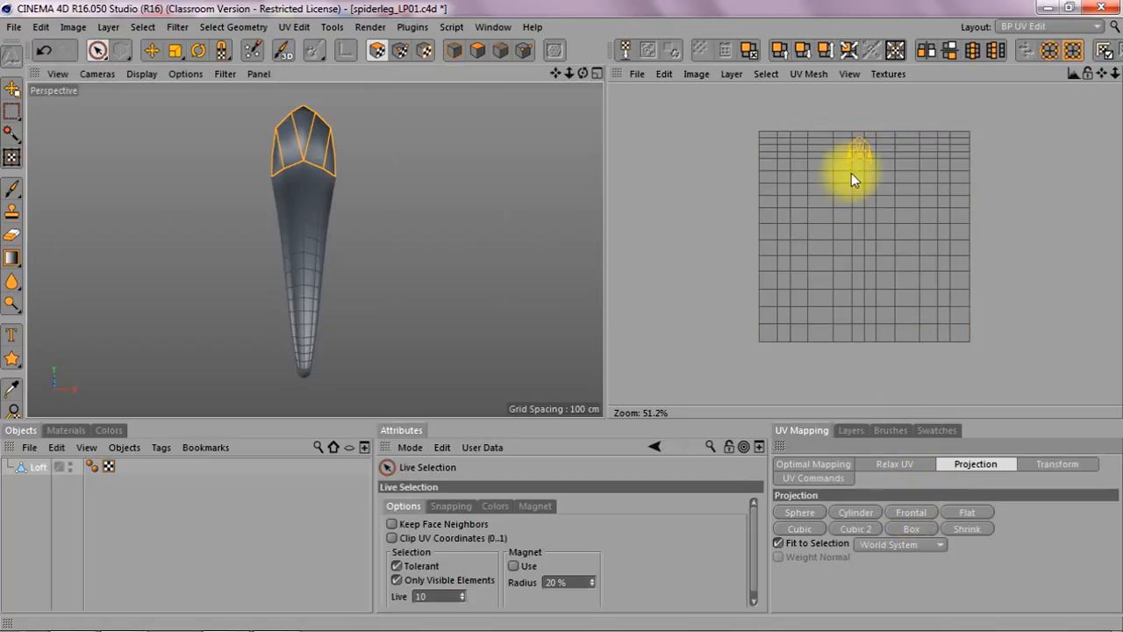
# Step: Move the top cap's UV island outside the main UV grid
pyautogui.press('e')
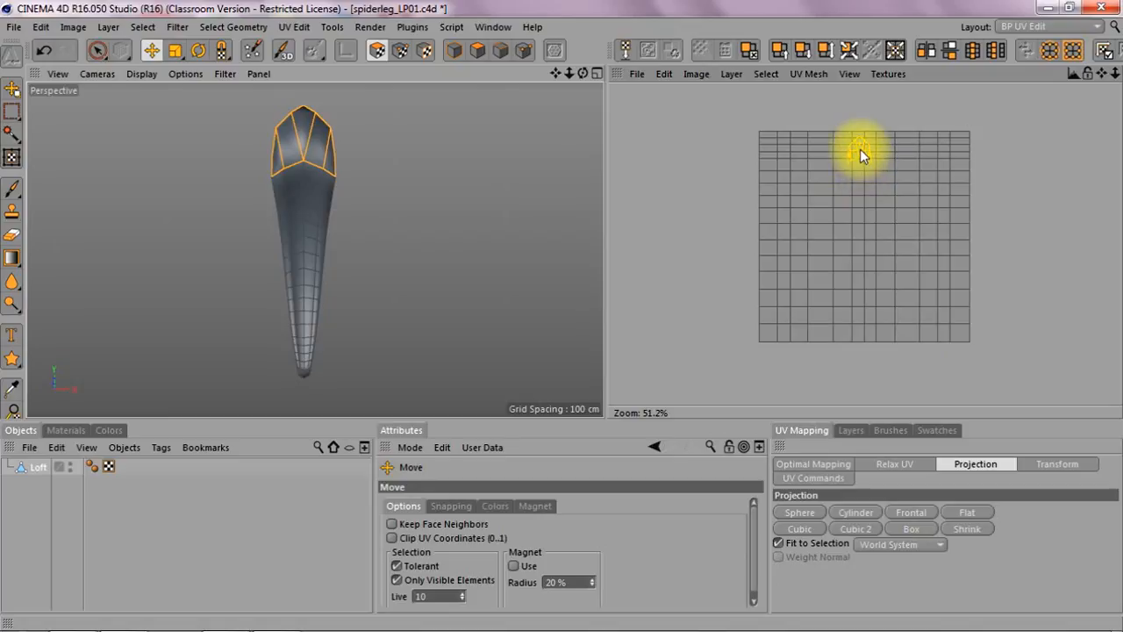
pyautogui.moveTo(860, 154); pyautogui.dragTo(723, 153)
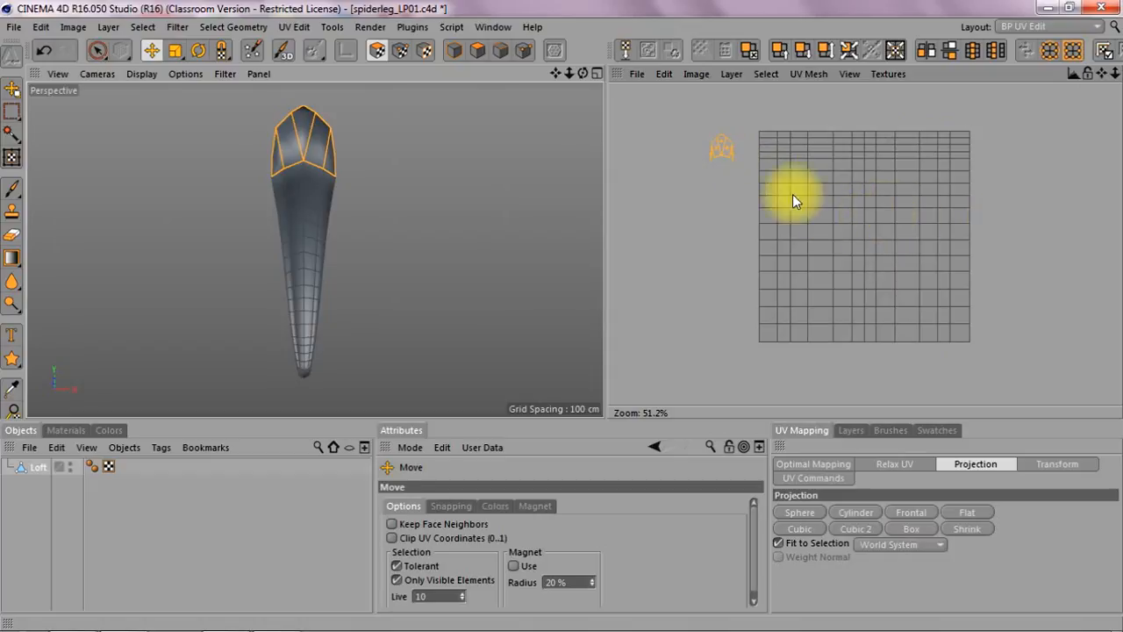
# Step: Select the polygons at the leg's bottom tip and apply a Frontal projection to them
pyautogui.moveTo(582, 72); pyautogui.dragTo(556, 22)
pyautogui.keyDown('alt'); pyautogui.moveTo(388, 318); pyautogui.dragTo(386, 316); pyautogui.keyUp('alt')
pyautogui.click(96, 51)
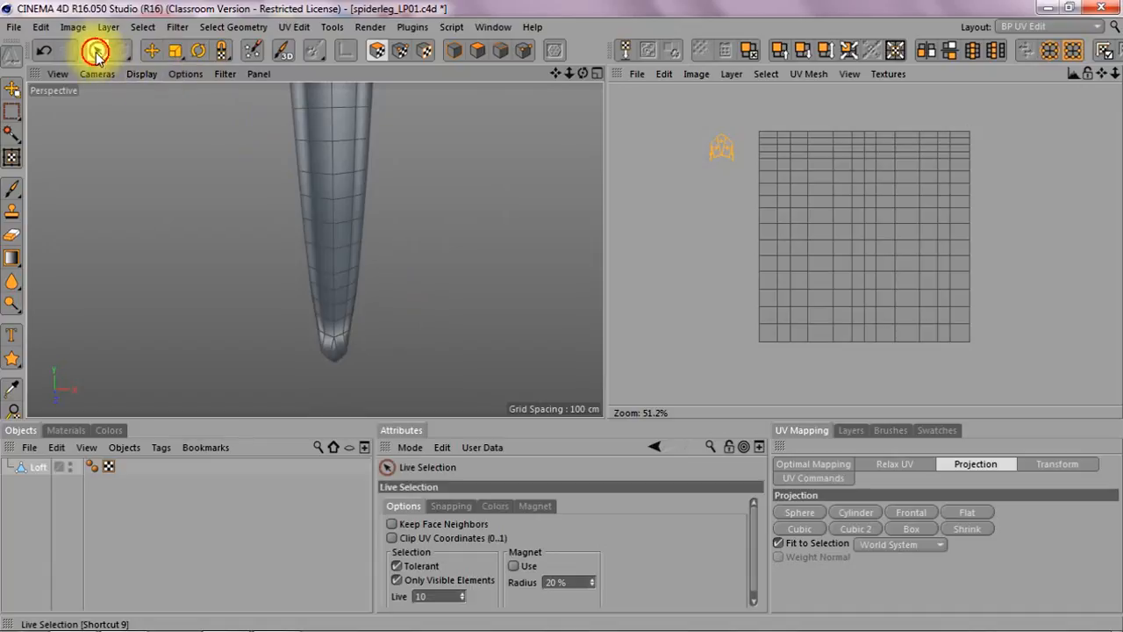
pyautogui.moveTo(319, 359); pyautogui.dragTo(330, 358)
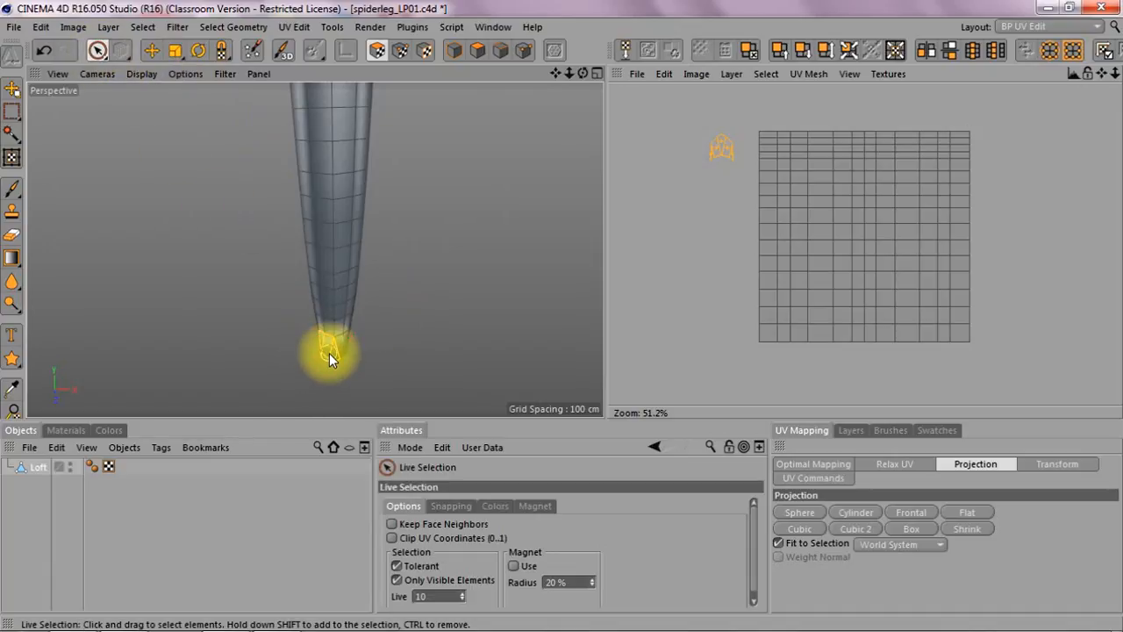
pyautogui.click(344, 349)
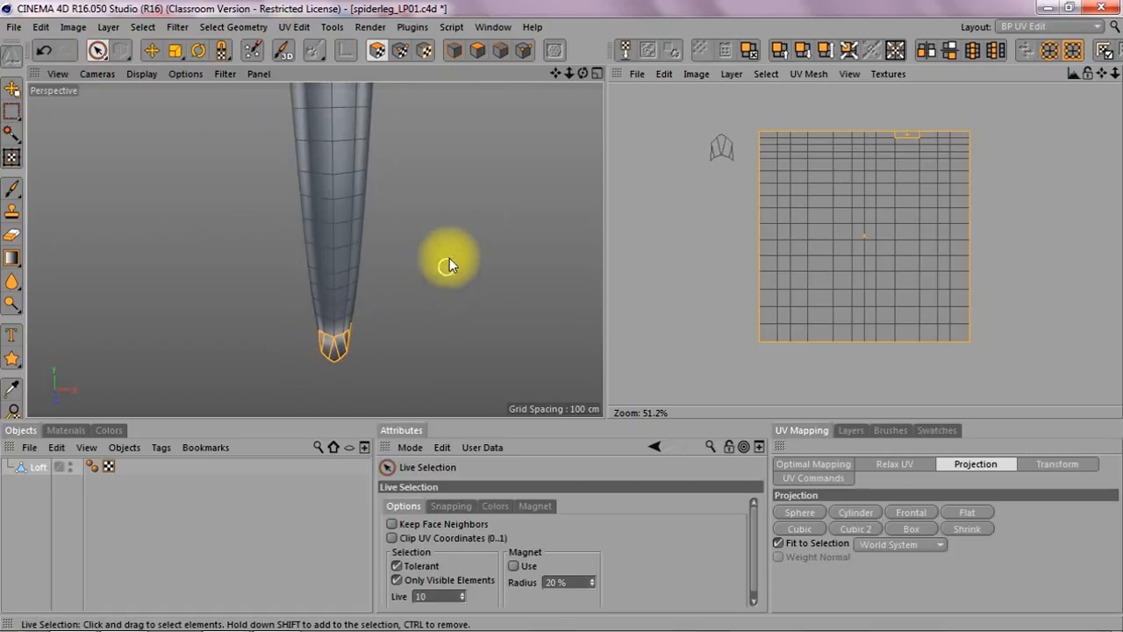
pyautogui.moveTo(583, 73); pyautogui.dragTo(492, 300)
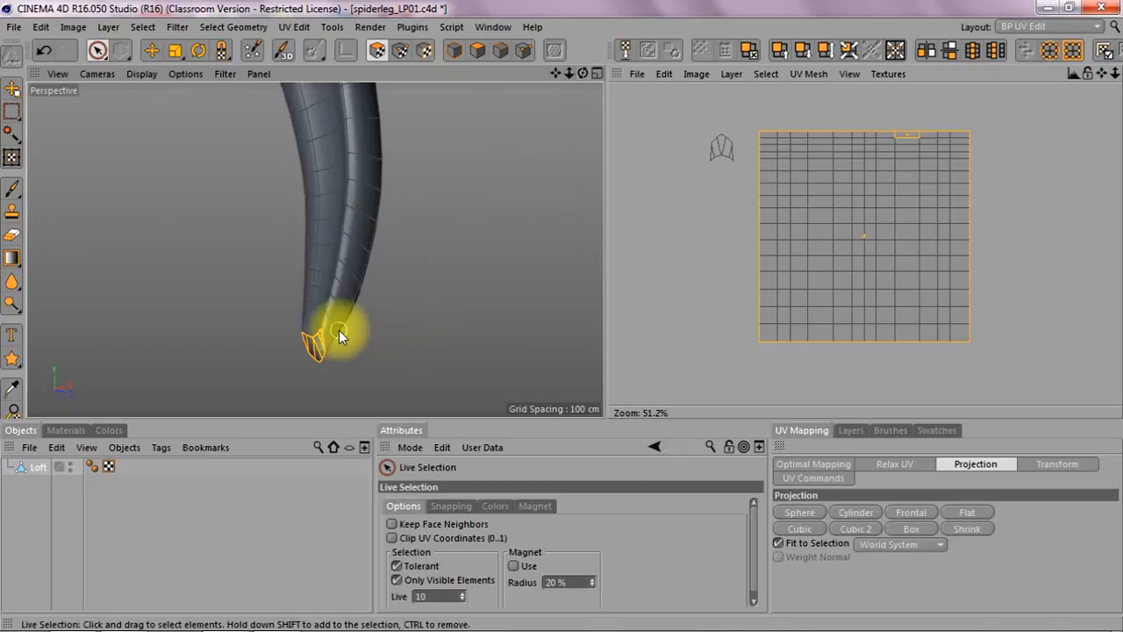
pyautogui.moveTo(582, 73); pyautogui.dragTo(582, 72)
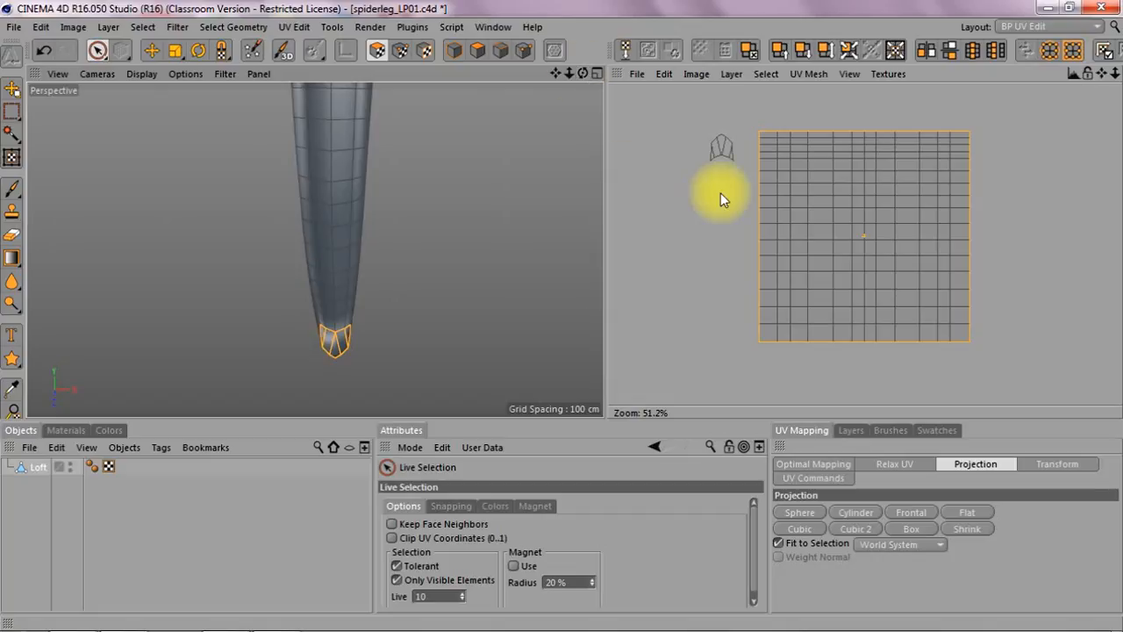
pyautogui.click(908, 513)
# Step: Move the bottom tip's UV island out of the grid, just below the top cap's island
pyautogui.moveTo(863, 227)
pyautogui.mouseDown()
pyautogui.moveTo(872, 220)
pyautogui.moveTo(809, 232)
pyautogui.mouseUp()
pyautogui.hotkey('ctrl', 'z')
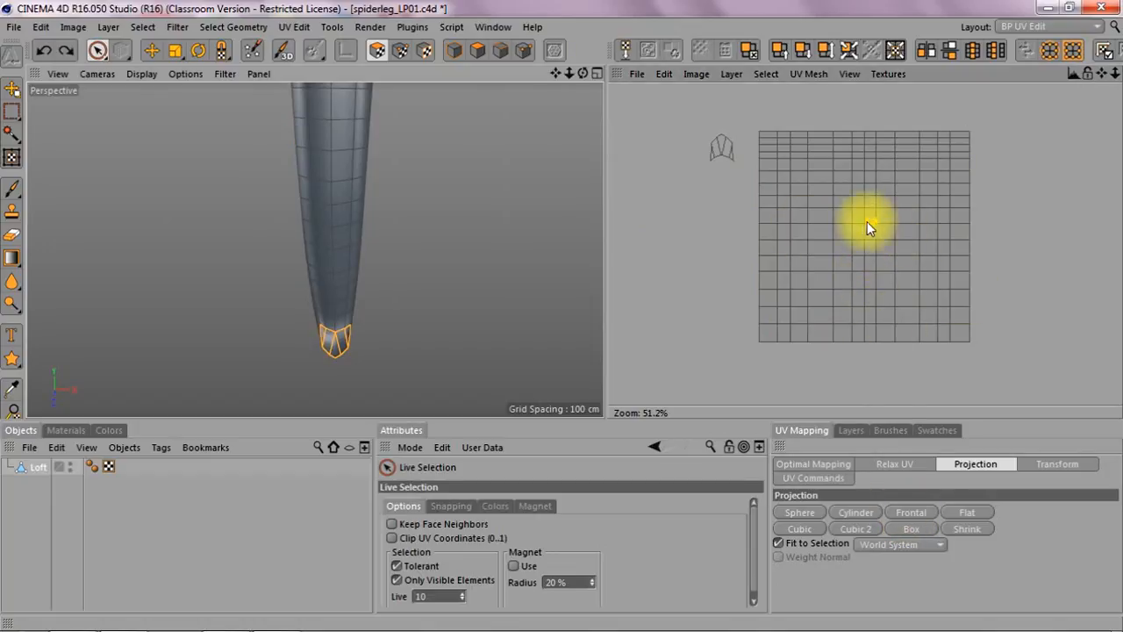
pyautogui.press('e')
pyautogui.moveTo(873, 223); pyautogui.dragTo(721, 169)
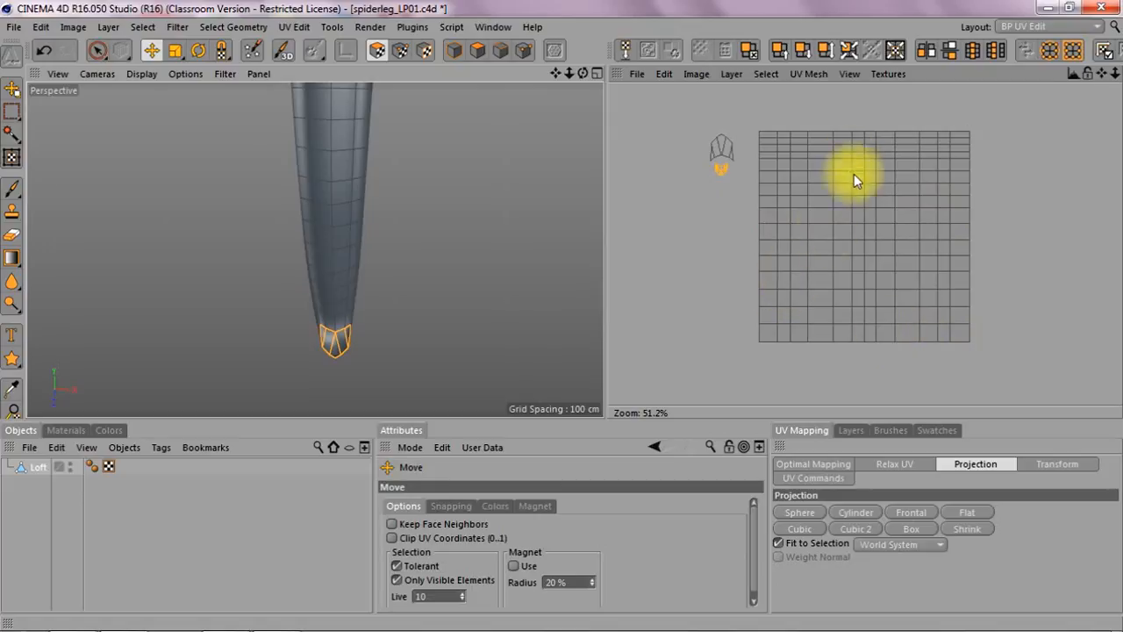
# Step: Select all polygons of the main UV grid with Rectangle Selection and enlarge the UV editor panel
pyautogui.moveTo(98, 50); pyautogui.dragTo(155, 74)
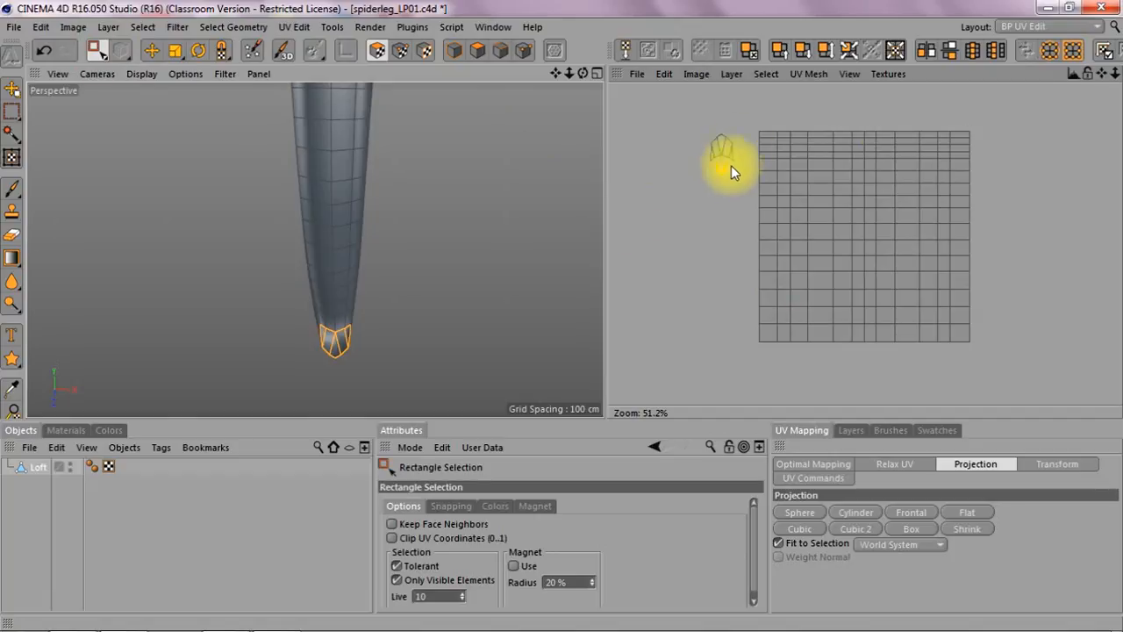
pyautogui.moveTo(752, 116); pyautogui.dragTo(986, 356)
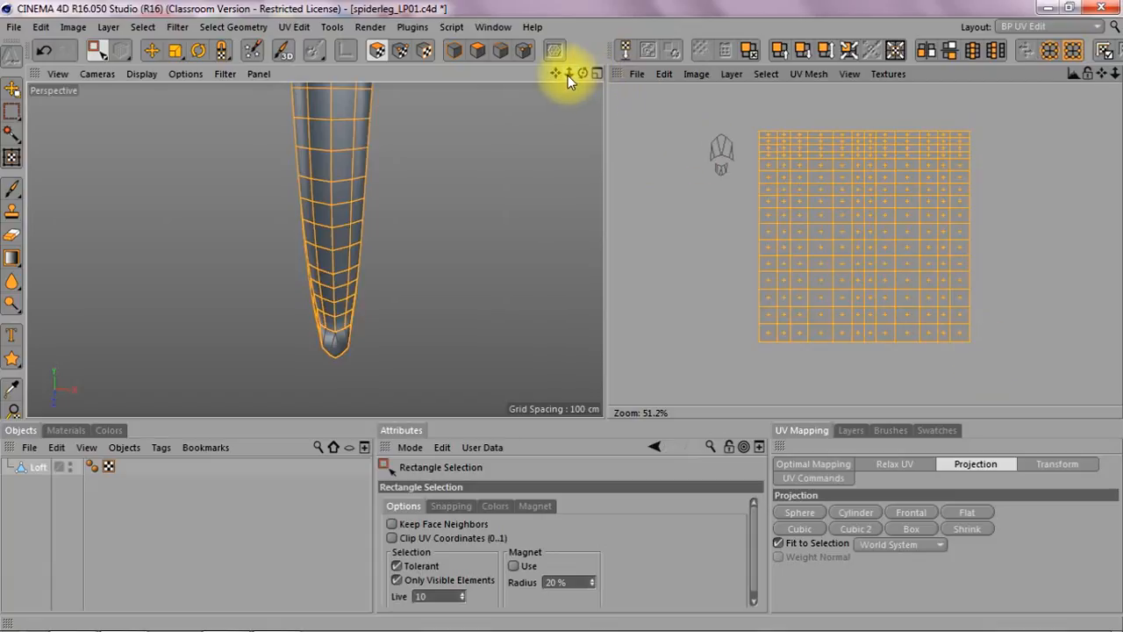
pyautogui.moveTo(569, 75)
pyautogui.mouseDown()
pyautogui.moveTo(553, 78)
pyautogui.moveTo(574, 77)
pyautogui.moveTo(560, 74)
pyautogui.moveTo(558, 172)
pyautogui.moveTo(544, 77)
pyautogui.moveTo(230, 88)
pyautogui.moveTo(584, 73)
pyautogui.mouseUp()
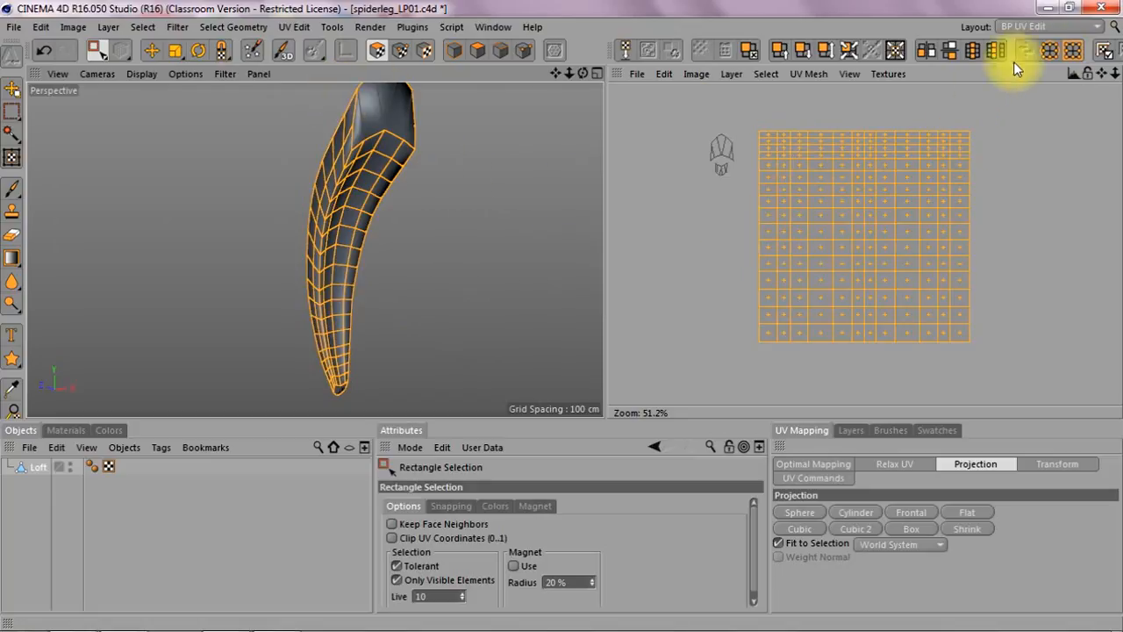
pyautogui.moveTo(1115, 74); pyautogui.dragTo(1115, 55)
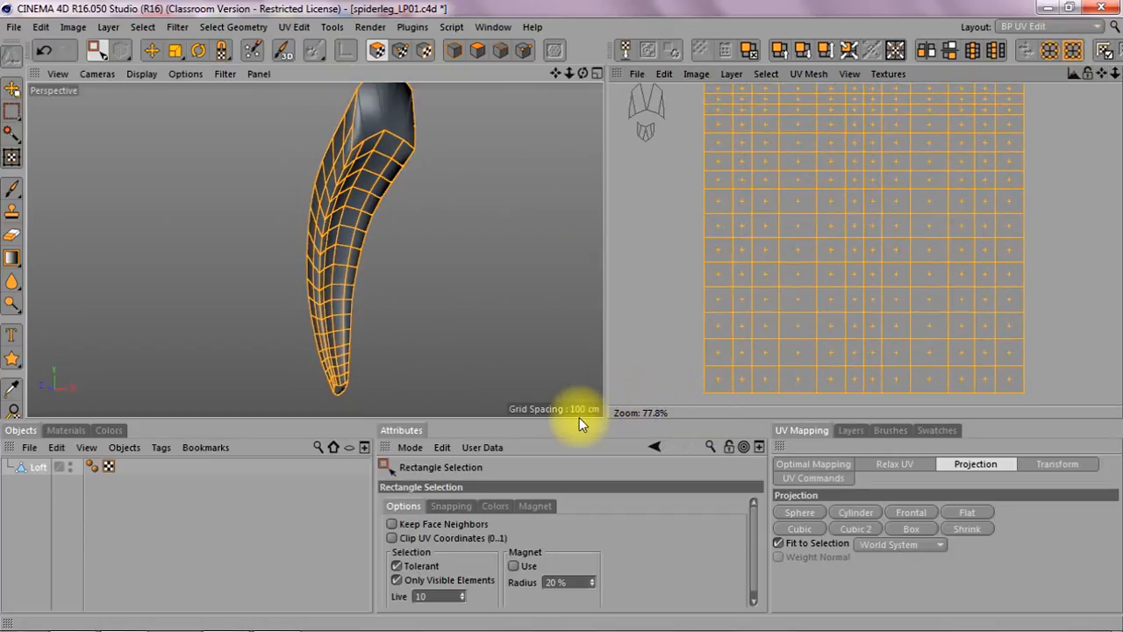
pyautogui.moveTo(578, 420); pyautogui.dragTo(572, 493)
pyautogui.moveTo(602, 348); pyautogui.dragTo(463, 356)
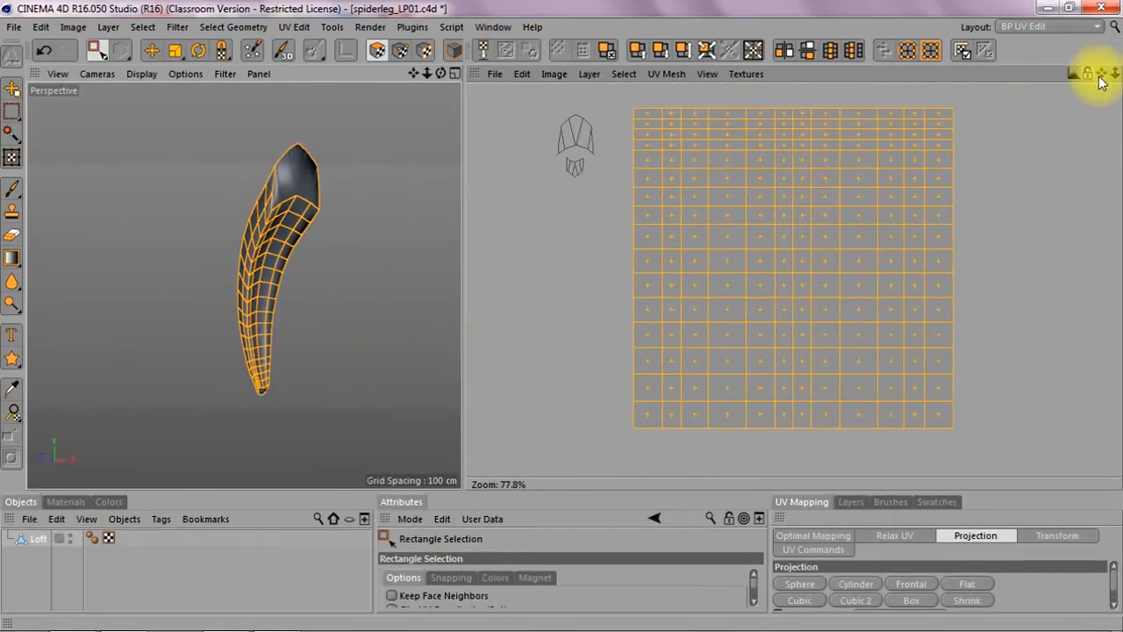
pyautogui.moveTo(1114, 74); pyautogui.dragTo(1097, 90)
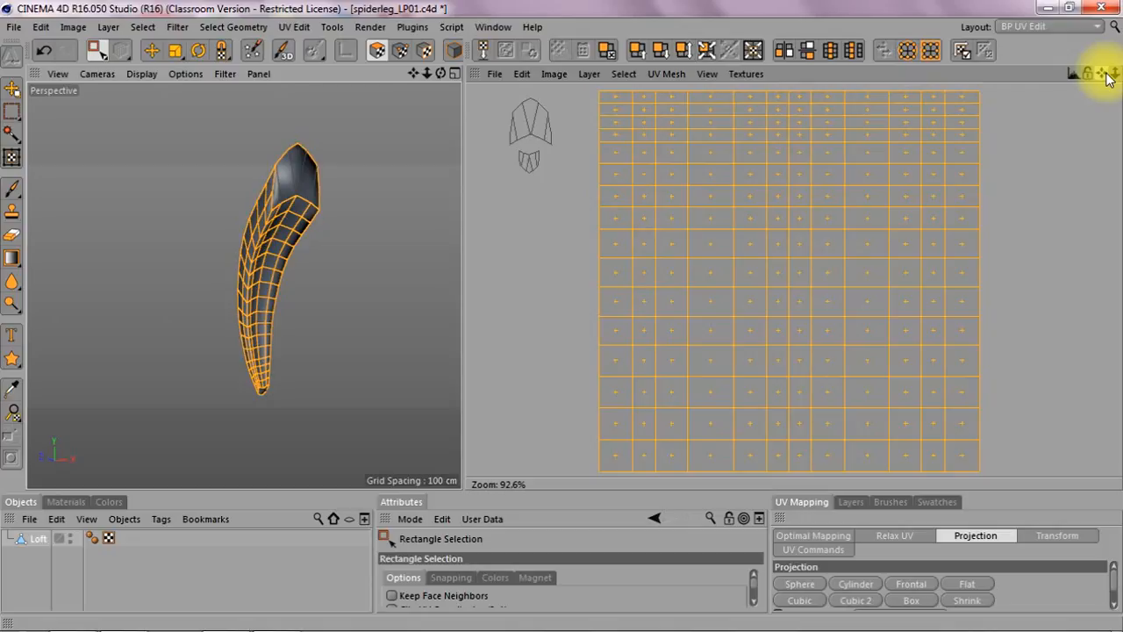
# Step: Switch to UV point mode, select the top row of UV points and scale it horizontally toward the centre
pyautogui.click(398, 53)
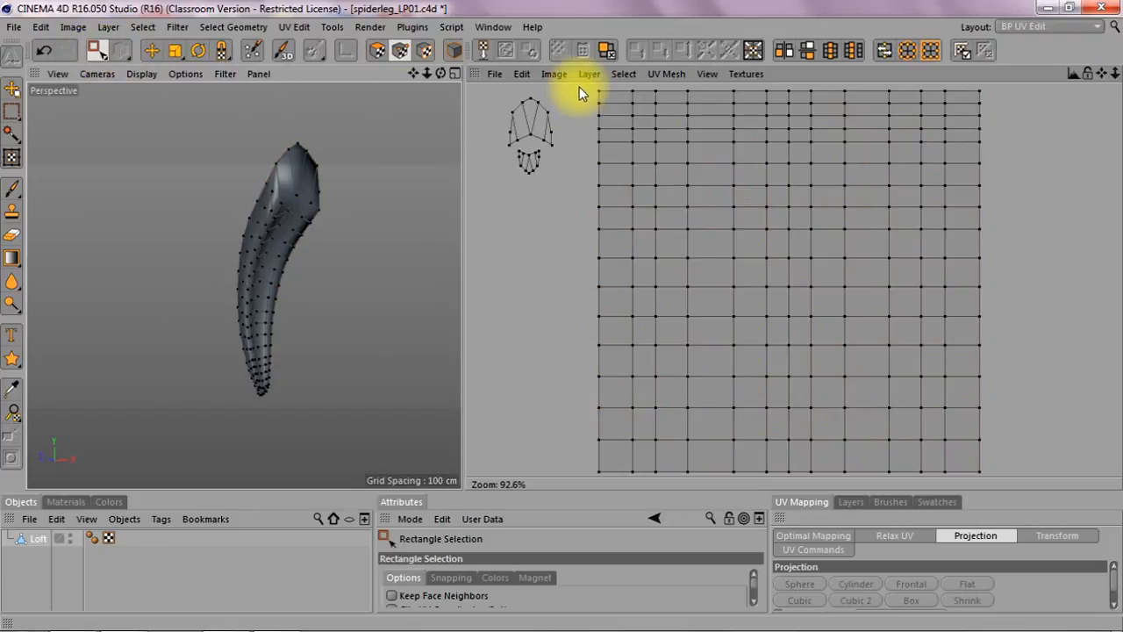
pyautogui.moveTo(579, 87); pyautogui.dragTo(991, 98)
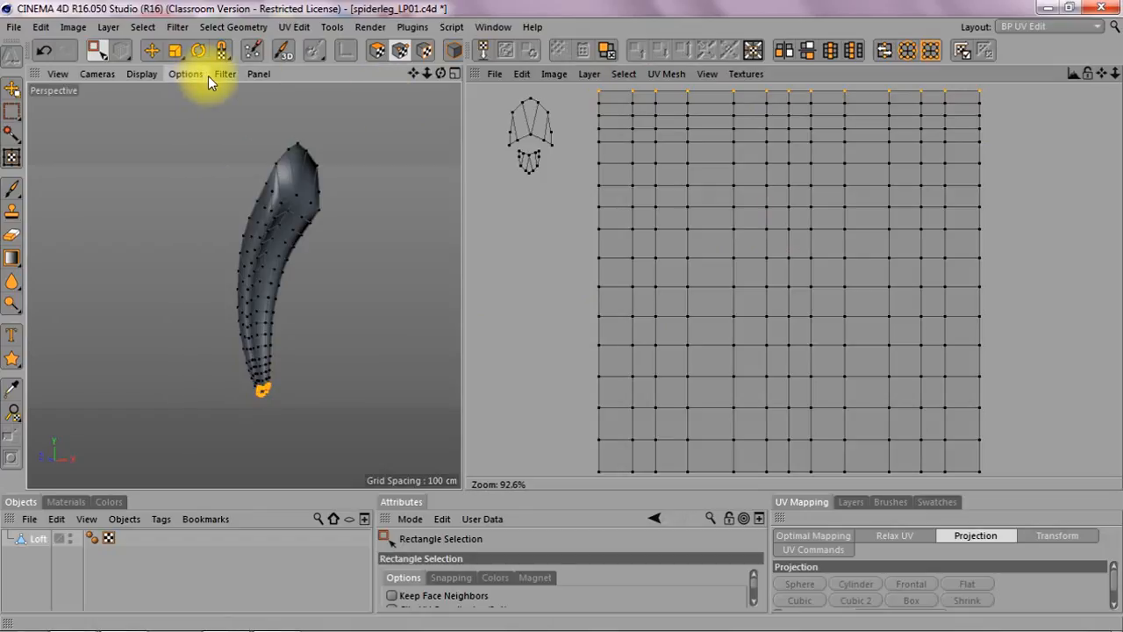
pyautogui.click(176, 51)
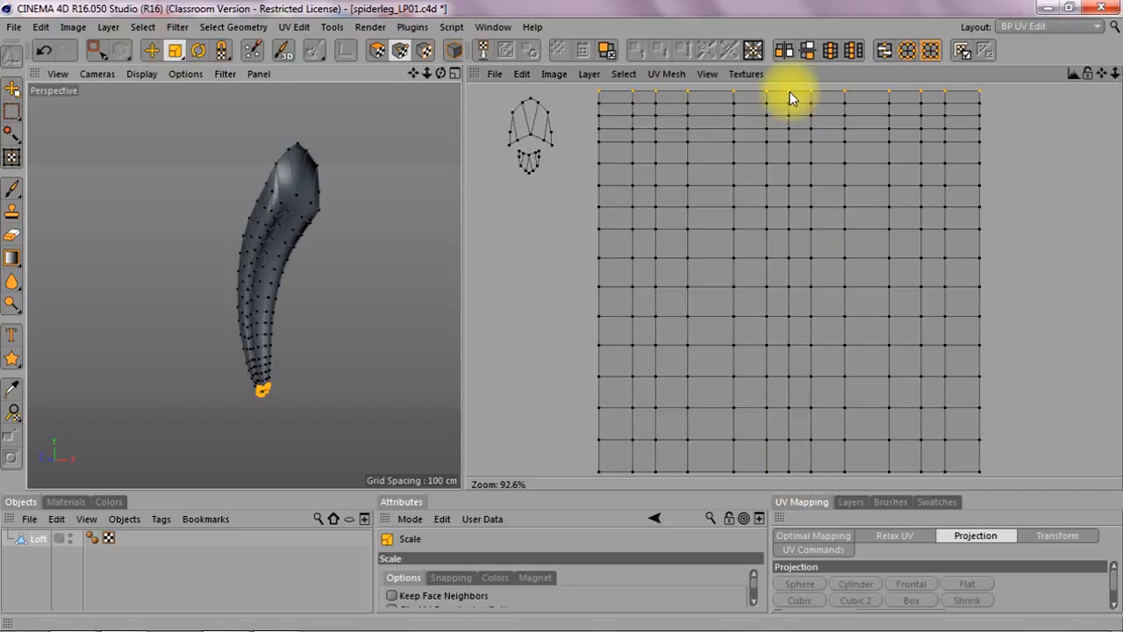
pyautogui.moveTo(794, 95); pyautogui.dragTo(789, 89)
pyautogui.moveTo(789, 263); pyautogui.dragTo(758, 264)
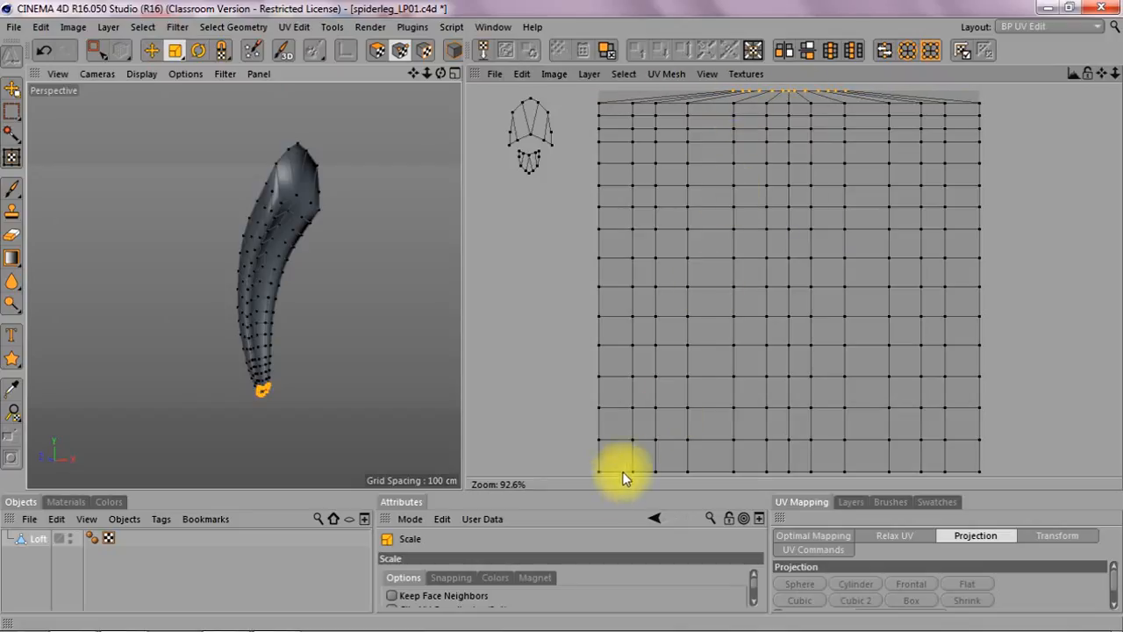
# Step: Select the second row of UV points and scale it horizontally toward the centre
pyautogui.click(93, 50)
pyautogui.moveTo(591, 98); pyautogui.dragTo(989, 109)
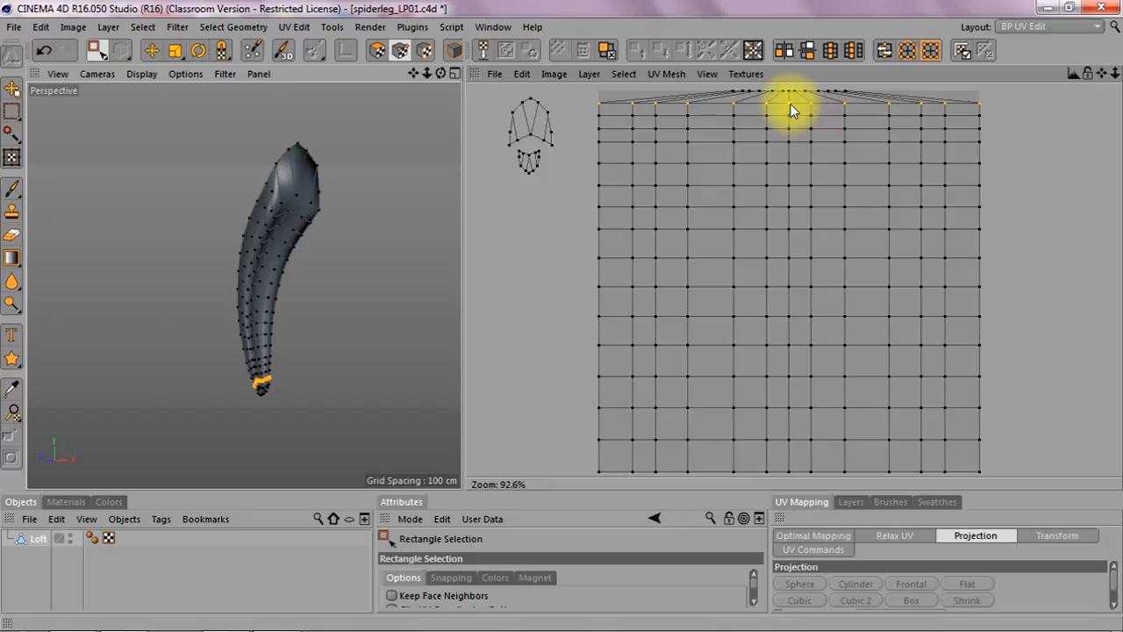
pyautogui.press('t')
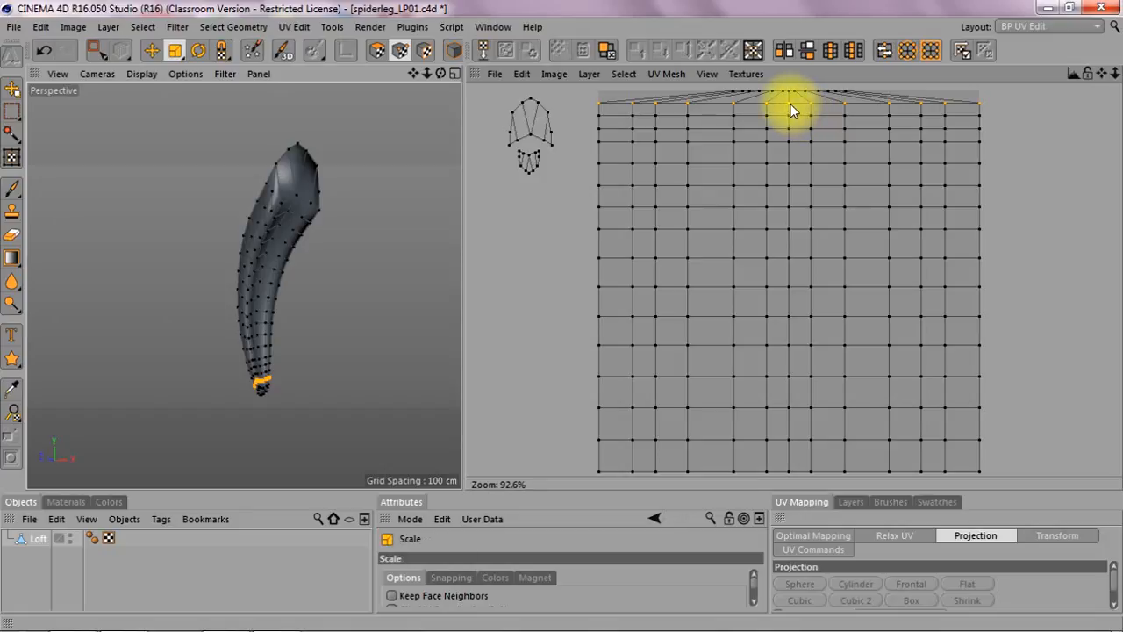
pyautogui.moveTo(790, 109); pyautogui.dragTo(675, 109)
# Step: Select the third row of UV points and scale it horizontally toward the centre
pyautogui.press('0')
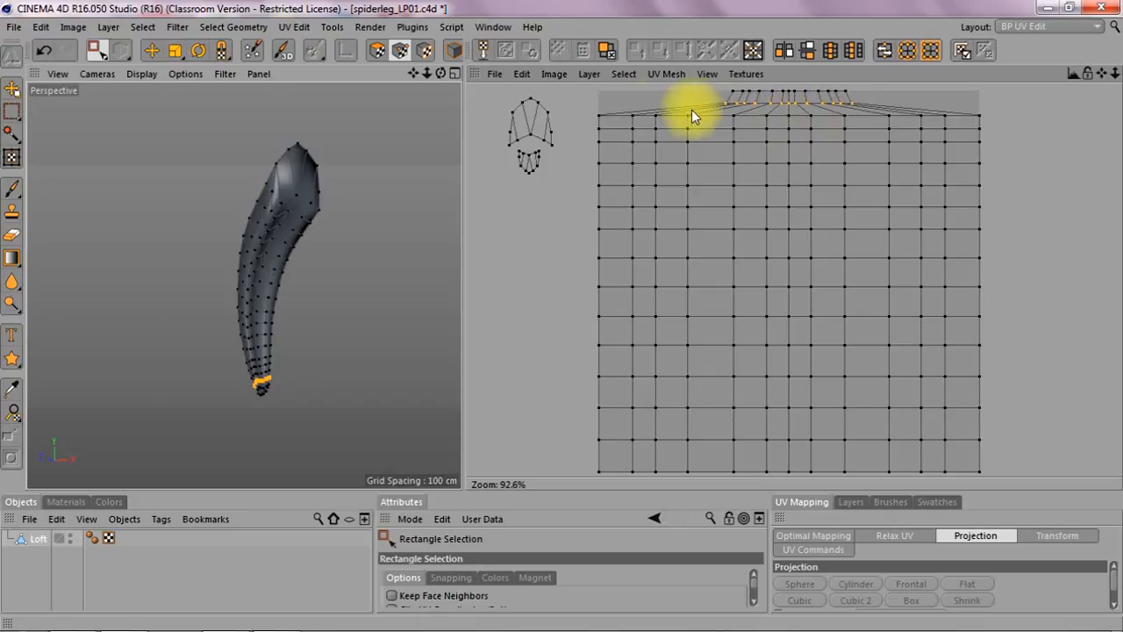
pyautogui.moveTo(606, 114); pyautogui.dragTo(995, 120)
pyautogui.press('t')
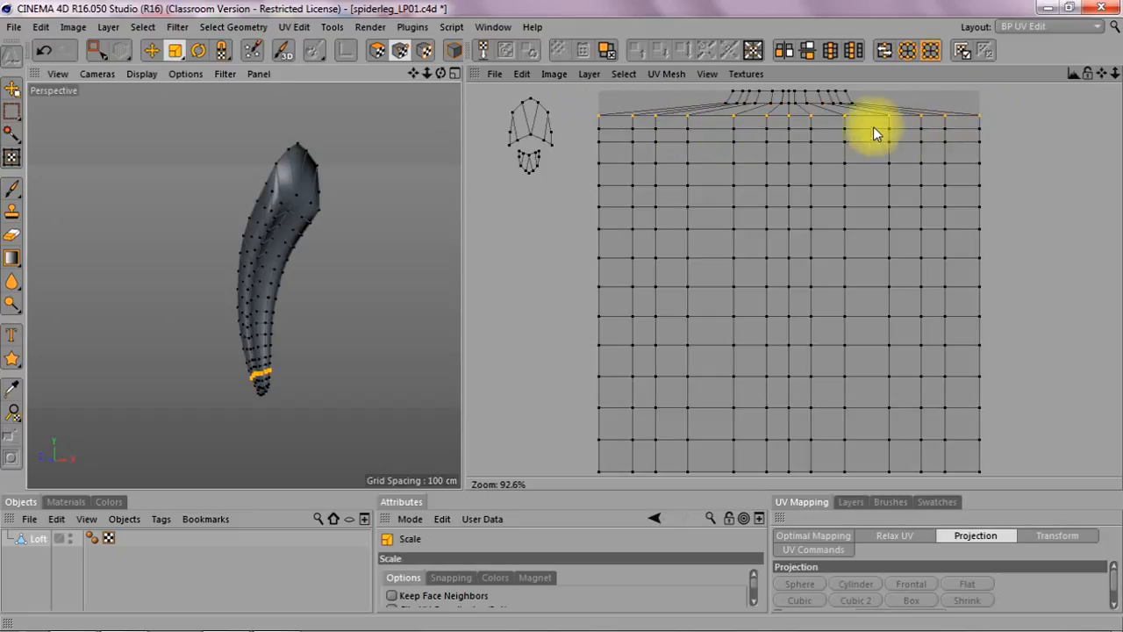
pyautogui.moveTo(788, 117); pyautogui.dragTo(693, 118)
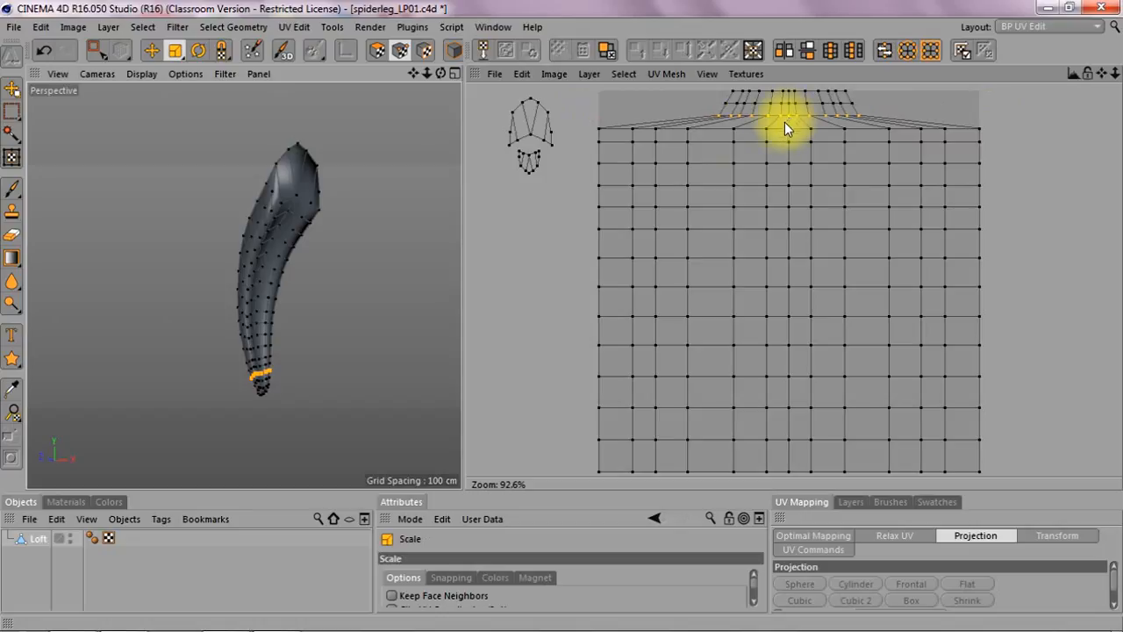
# Step: Select the fourth row of UV points and scale it horizontally toward the centre
pyautogui.press('0')
pyautogui.moveTo(590, 123); pyautogui.dragTo(987, 133)
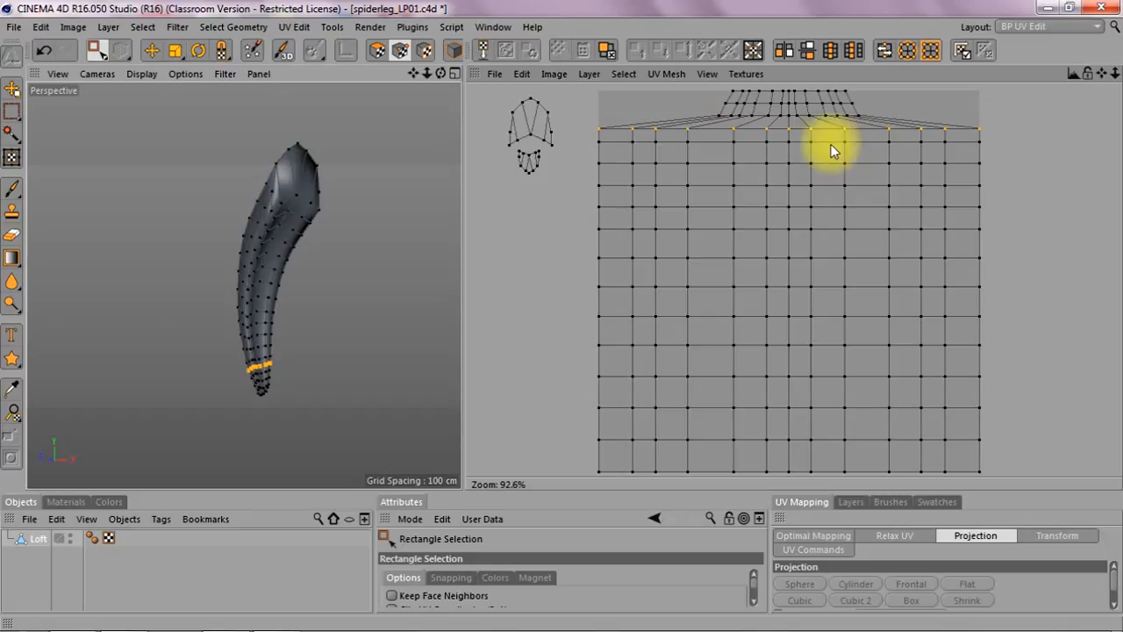
pyautogui.press('t')
pyautogui.moveTo(789, 132); pyautogui.dragTo(712, 132)
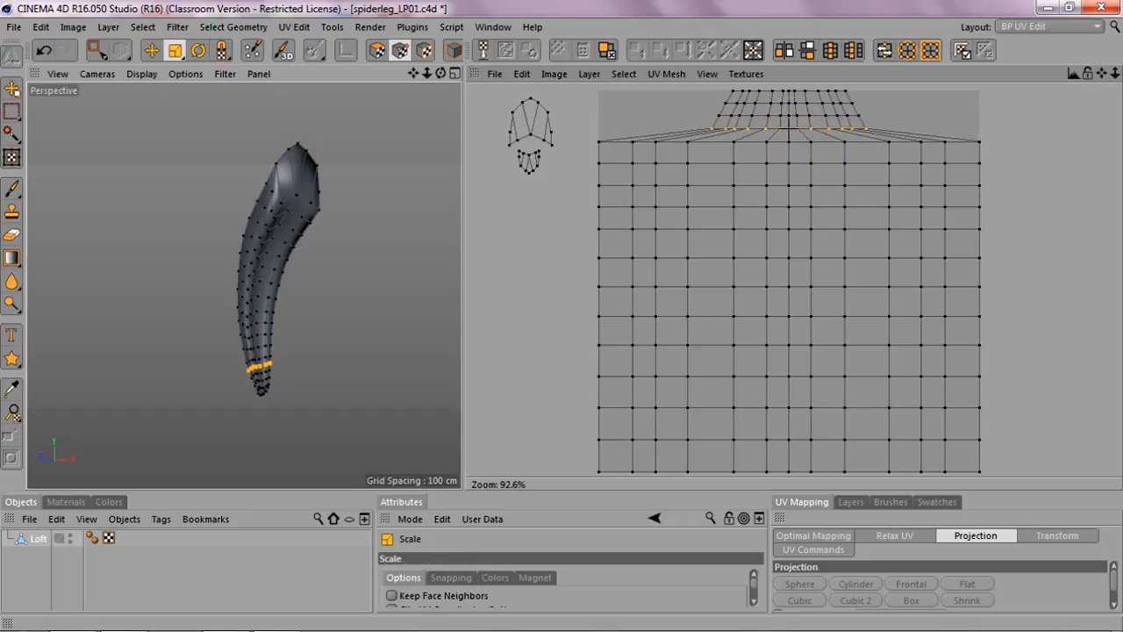
# Step: Select the fifth row of UV points and scale it horizontally toward the centre
pyautogui.press('0')
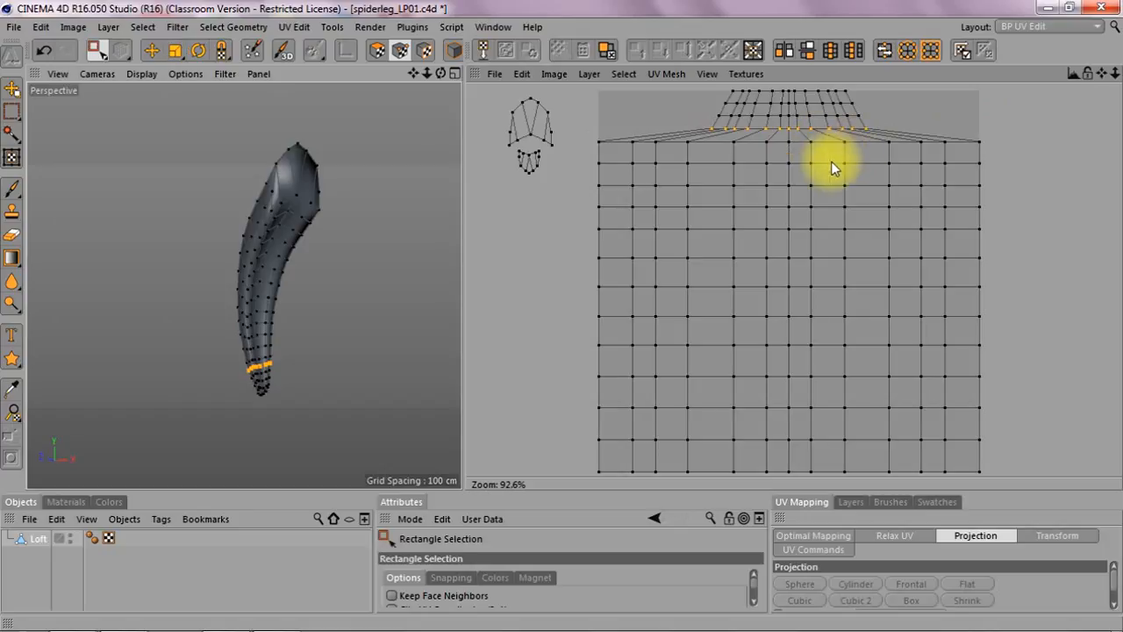
pyautogui.moveTo(590, 138); pyautogui.dragTo(990, 150)
pyautogui.press('t')
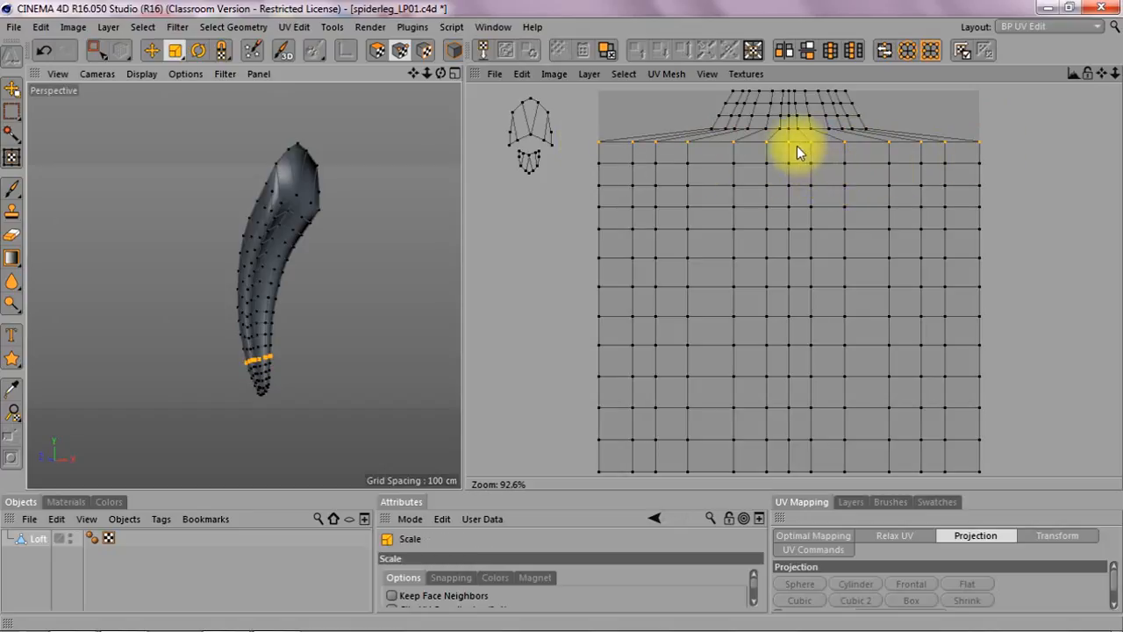
pyautogui.moveTo(789, 142); pyautogui.dragTo(692, 142)
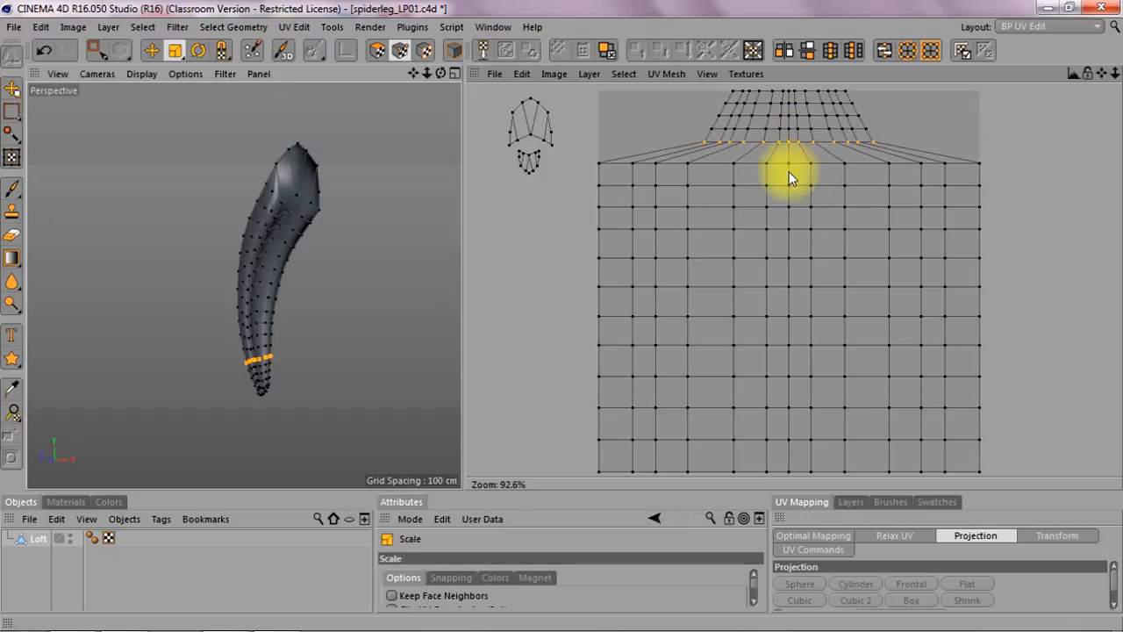
# Step: Select the sixth row of UV points and scale it horizontally toward the centre
pyautogui.press('0')
pyautogui.moveTo(590, 159); pyautogui.dragTo(987, 171)
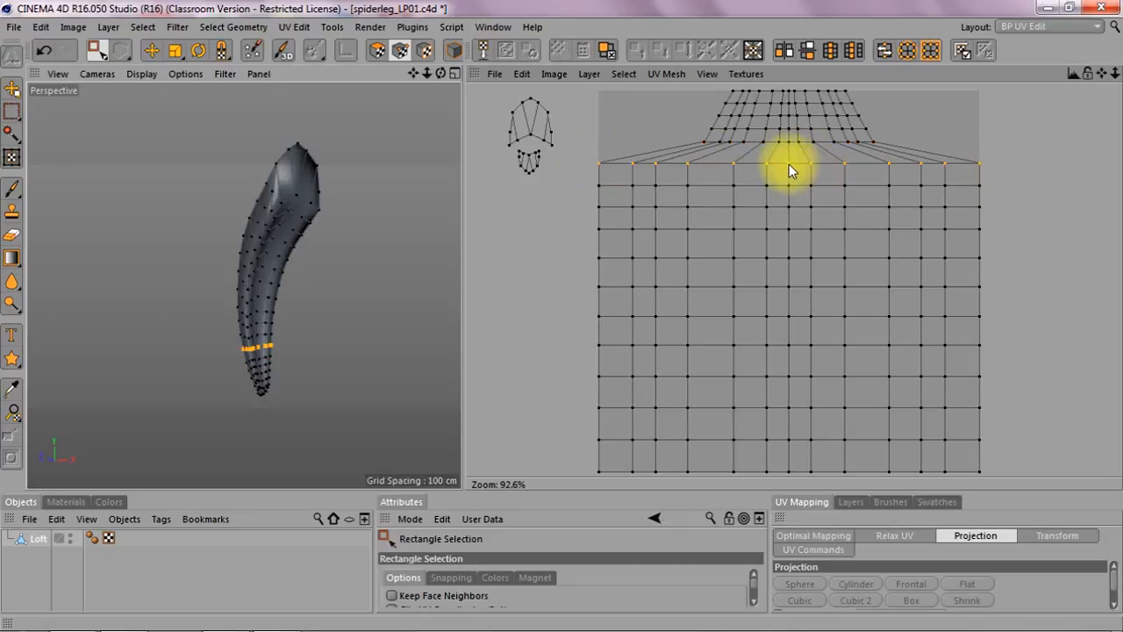
pyautogui.press('t')
pyautogui.moveTo(788, 164); pyautogui.dragTo(702, 164)
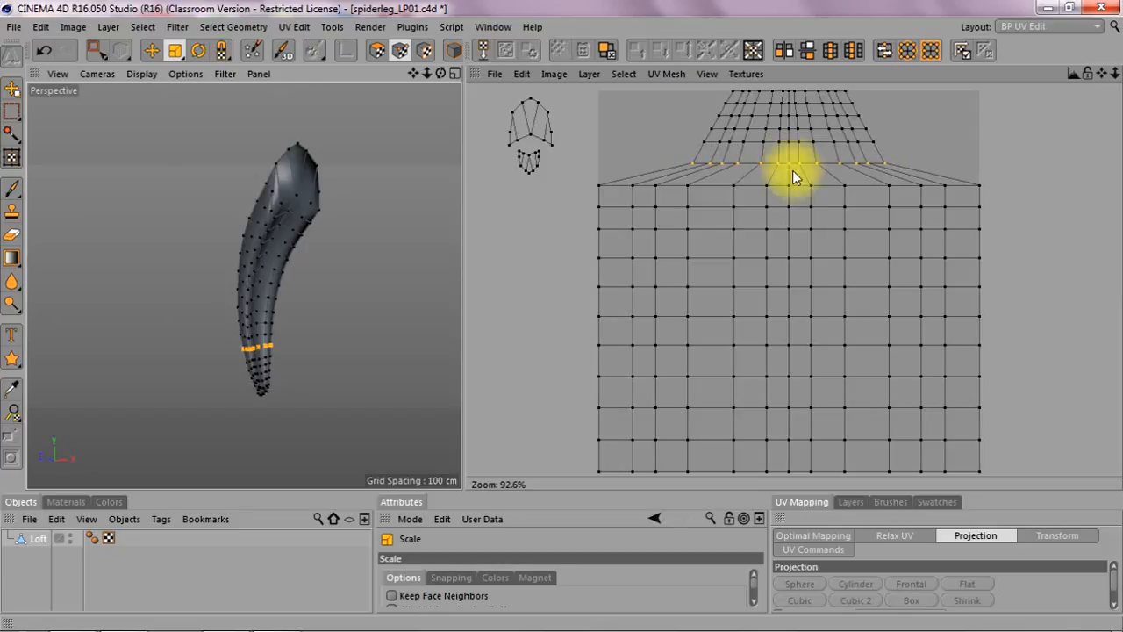
# Step: Select the seventh row of UV points and scale it horizontally toward the centre
pyautogui.press('0')
pyautogui.moveTo(598, 180); pyautogui.dragTo(983, 194)
pyautogui.press('t')
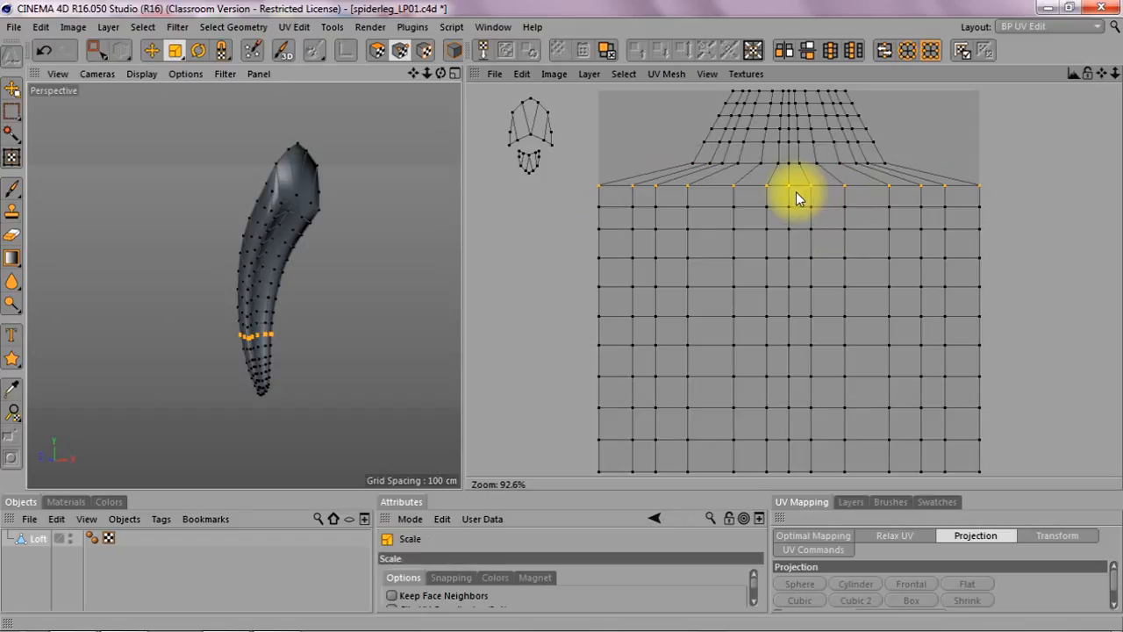
pyautogui.moveTo(792, 186); pyautogui.dragTo(754, 186)
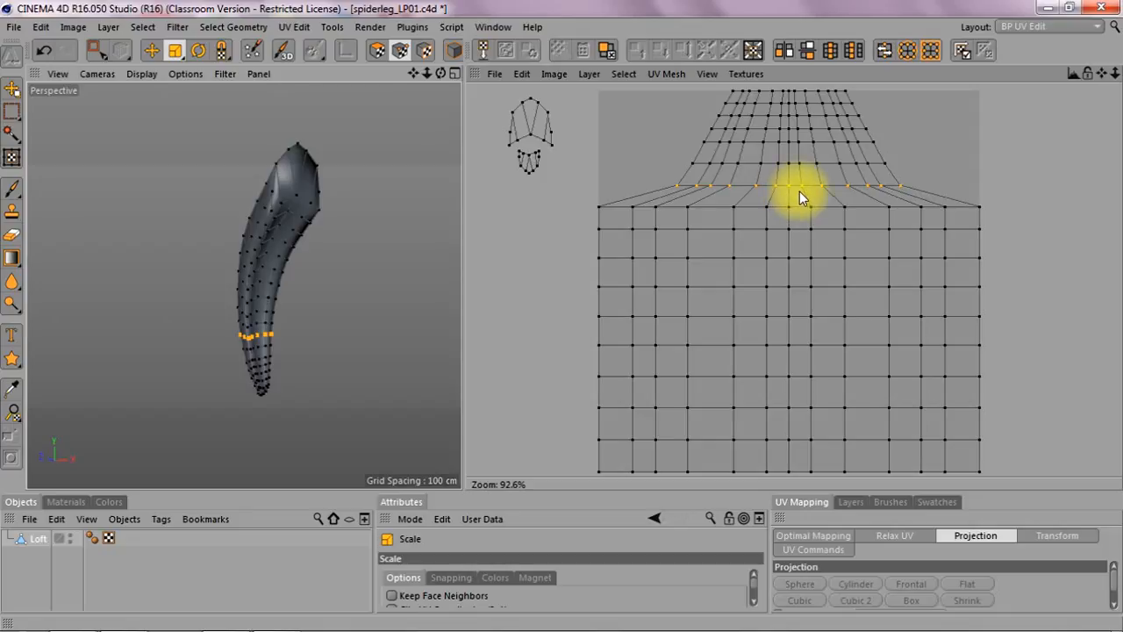
# Step: Select the eighth row of UV points and scale it slightly toward the centre
pyautogui.press('0')
pyautogui.moveTo(579, 199); pyautogui.dragTo(987, 213)
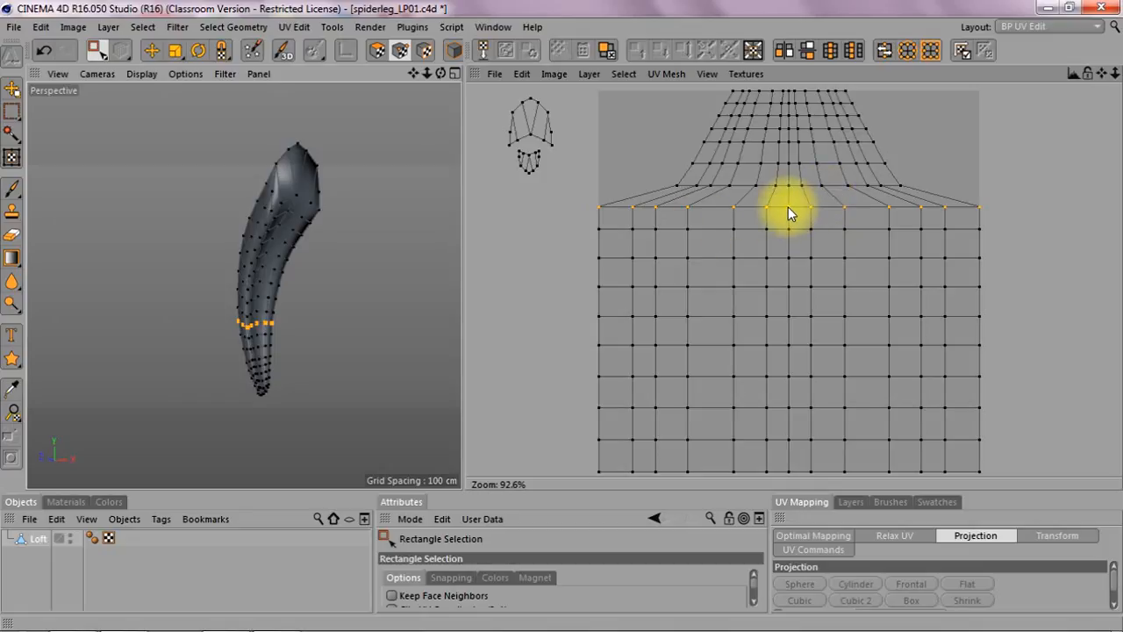
pyautogui.press('t')
pyautogui.moveTo(789, 207)
pyautogui.mouseDown()
pyautogui.moveTo(737, 207)
pyautogui.moveTo(767, 207)
pyautogui.moveTo(774, 221)
pyautogui.mouseUp()
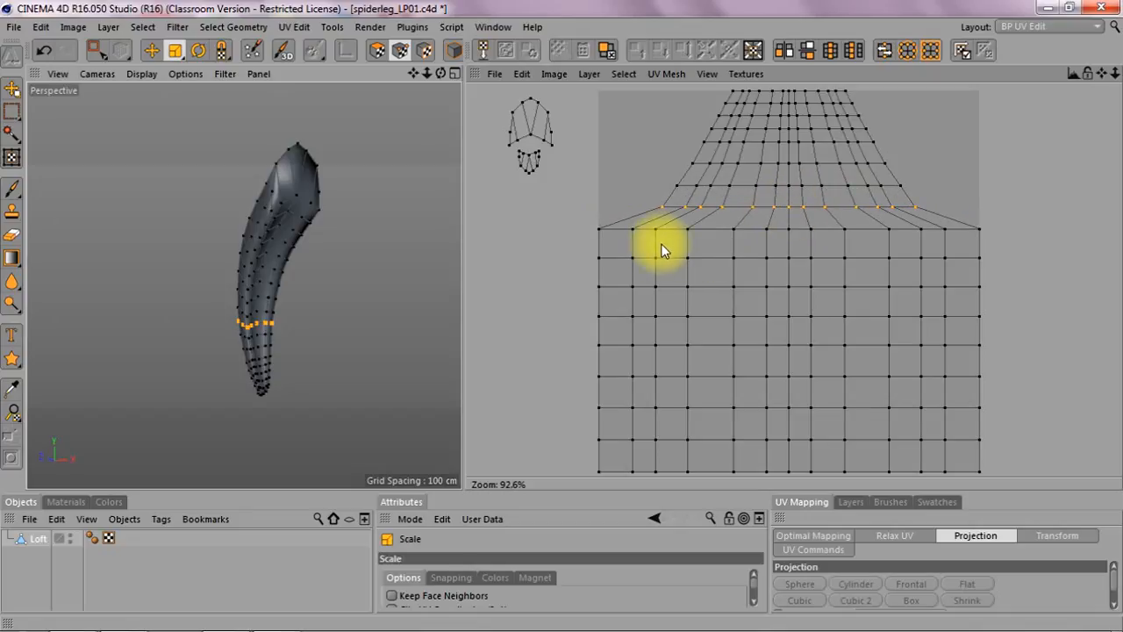
# Step: Select the ninth and tenth rows of UV points in turn and scale each slightly toward the centre
pyautogui.press('0')
pyautogui.moveTo(589, 227); pyautogui.dragTo(989, 241)
pyautogui.press('t')
pyautogui.moveTo(790, 234); pyautogui.dragTo(737, 234)
pyautogui.press('0')
pyautogui.moveTo(588, 244); pyautogui.dragTo(996, 266)
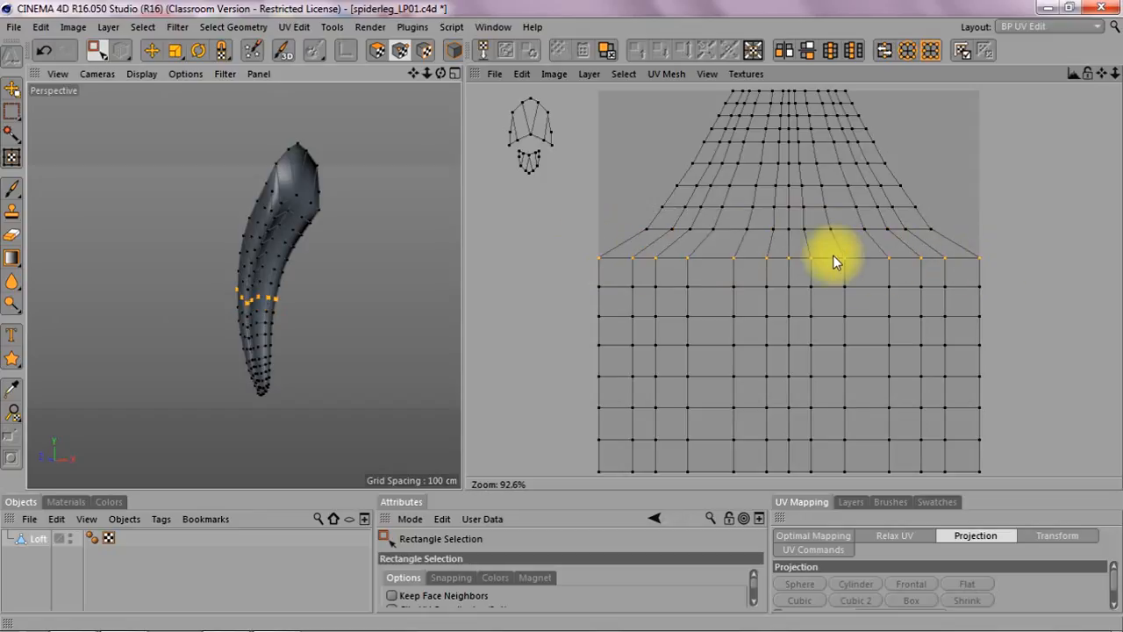
pyautogui.press('t')
pyautogui.moveTo(790, 258)
pyautogui.mouseDown()
pyautogui.moveTo(750, 258)
pyautogui.moveTo(792, 257)
pyautogui.mouseUp()
# Step: Select the next row of UV points and scale it horizontally outward beyond the grid's width
pyautogui.press('0')
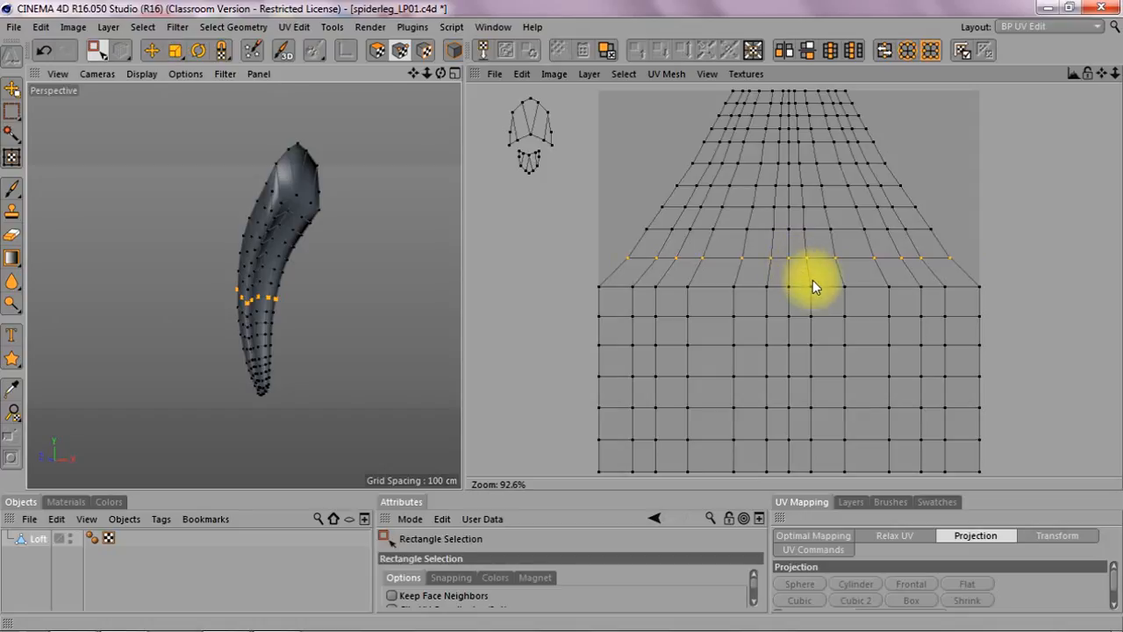
pyautogui.moveTo(593, 281); pyautogui.dragTo(990, 333)
pyautogui.press('t')
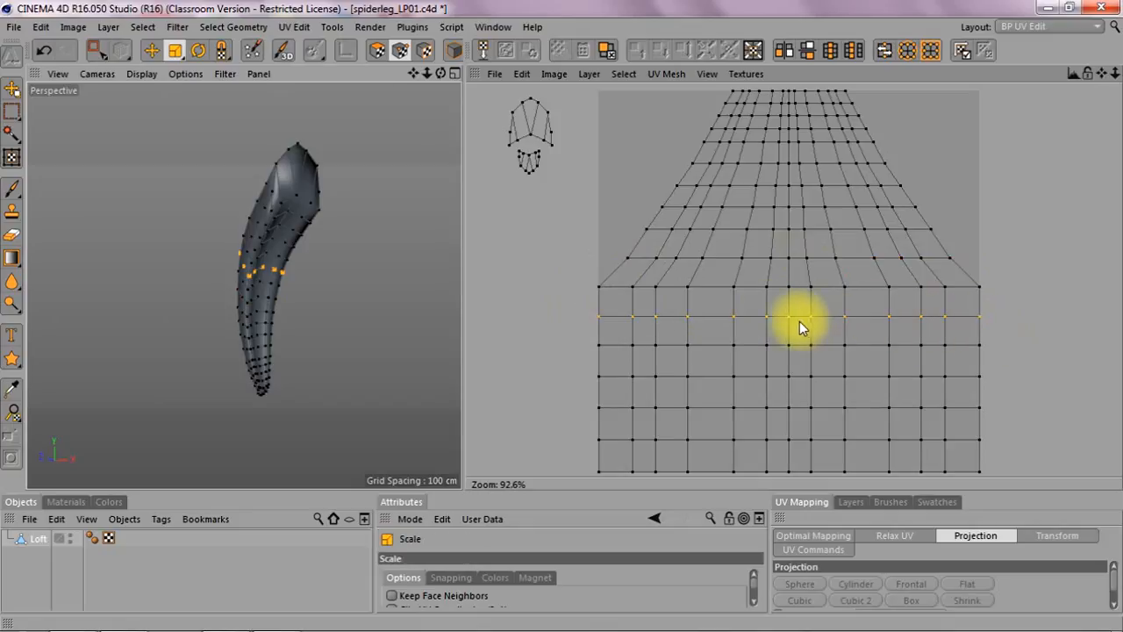
pyautogui.moveTo(792, 323)
pyautogui.mouseDown()
pyautogui.moveTo(816, 321)
pyautogui.moveTo(788, 318)
pyautogui.mouseUp()
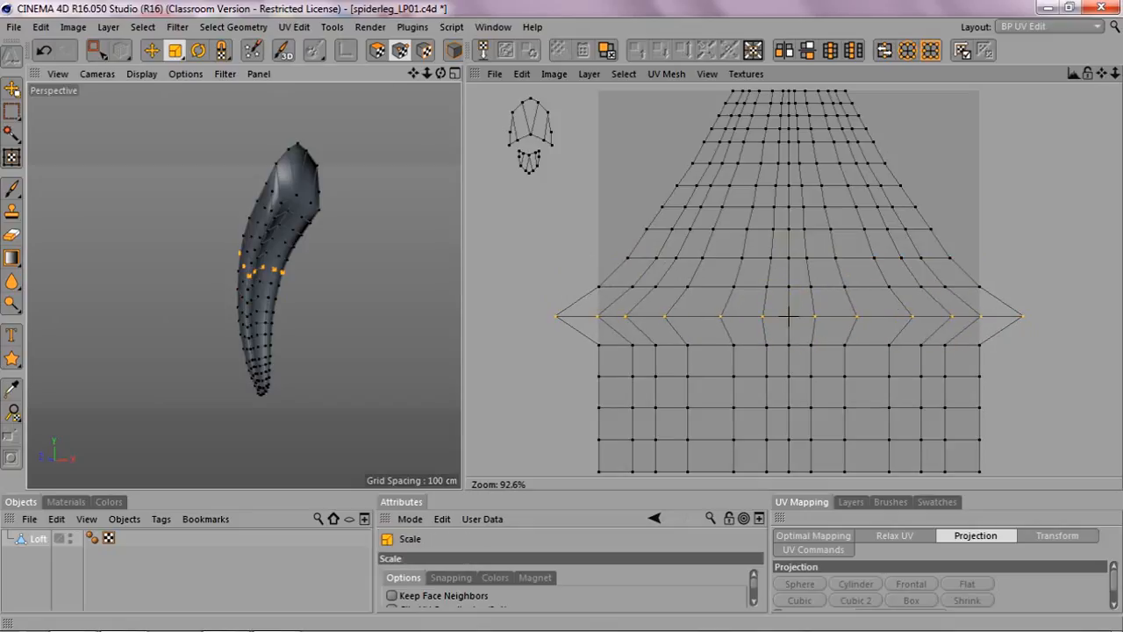
# Step: Select the following row of UV points and scale it further outward horizontally
pyautogui.press('0')
pyautogui.moveTo(574, 339); pyautogui.dragTo(1003, 360)
pyautogui.press('t')
pyautogui.moveTo(788, 344); pyautogui.dragTo(828, 345)
# Step: Select the next lower row of UV points and widen it horizontally
pyautogui.press('0')
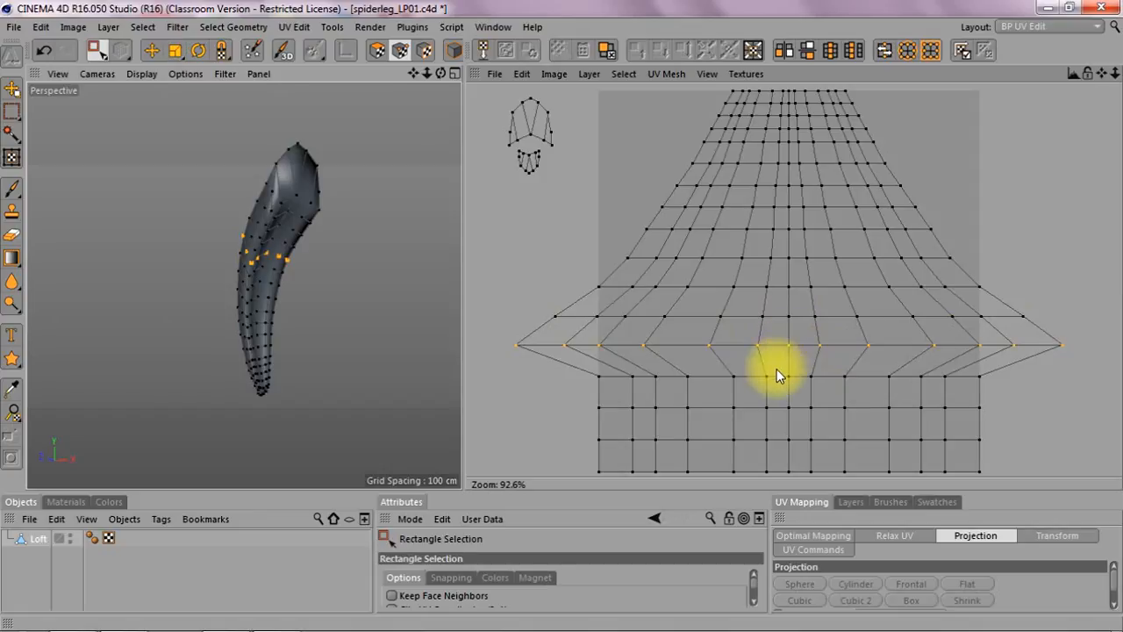
pyautogui.moveTo(576, 373); pyautogui.dragTo(1005, 396)
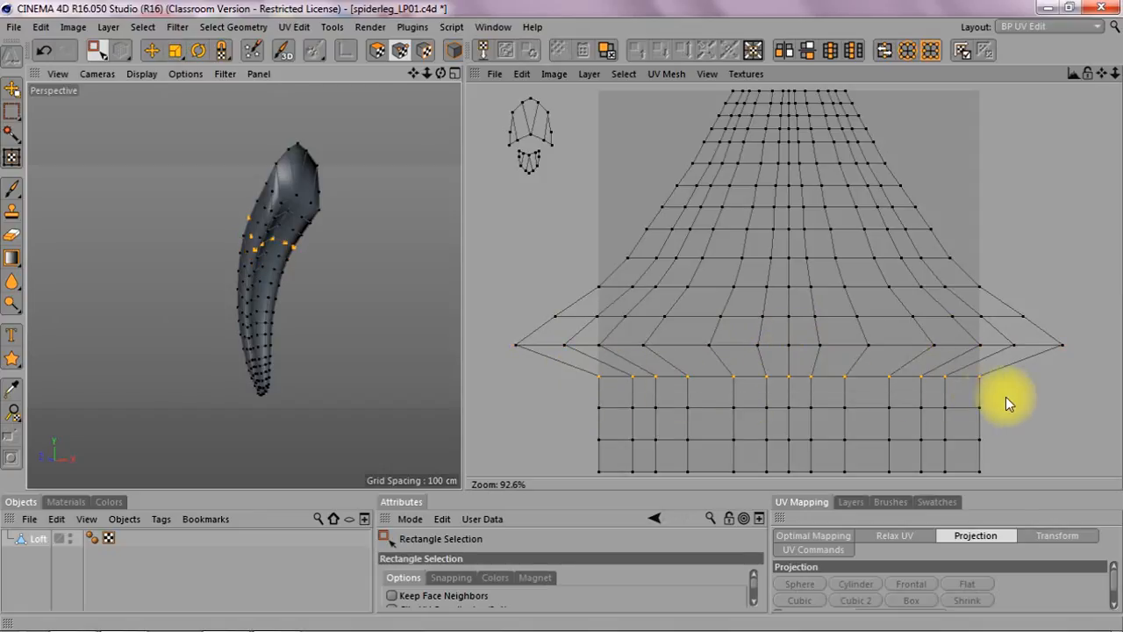
pyautogui.press('t')
pyautogui.moveTo(789, 378); pyautogui.dragTo(847, 378)
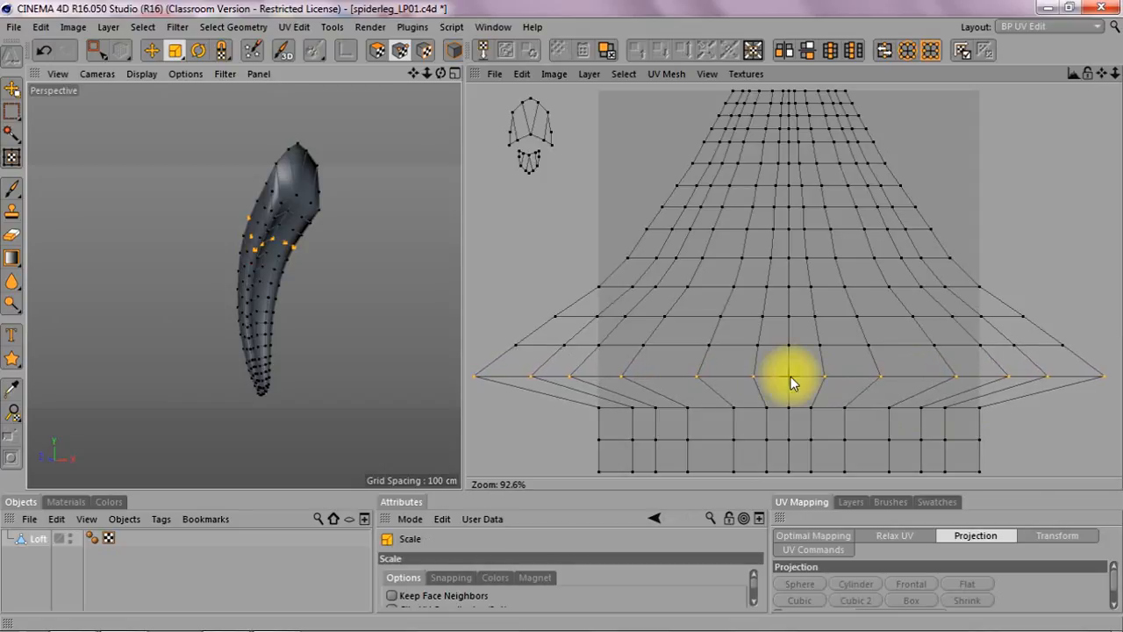
# Step: Select the next row of UV points down and scale it outward horizontally
pyautogui.press('0')
pyautogui.moveTo(542, 411); pyautogui.dragTo(993, 426)
pyautogui.press('t')
pyautogui.moveTo(791, 415)
pyautogui.mouseDown()
pyautogui.moveTo(835, 415)
pyautogui.moveTo(790, 409)
pyautogui.mouseUp()
# Step: Select the second-to-last row of UV points and scale it wider horizontally
pyautogui.moveTo(1116, 76); pyautogui.dragTo(1095, 74)
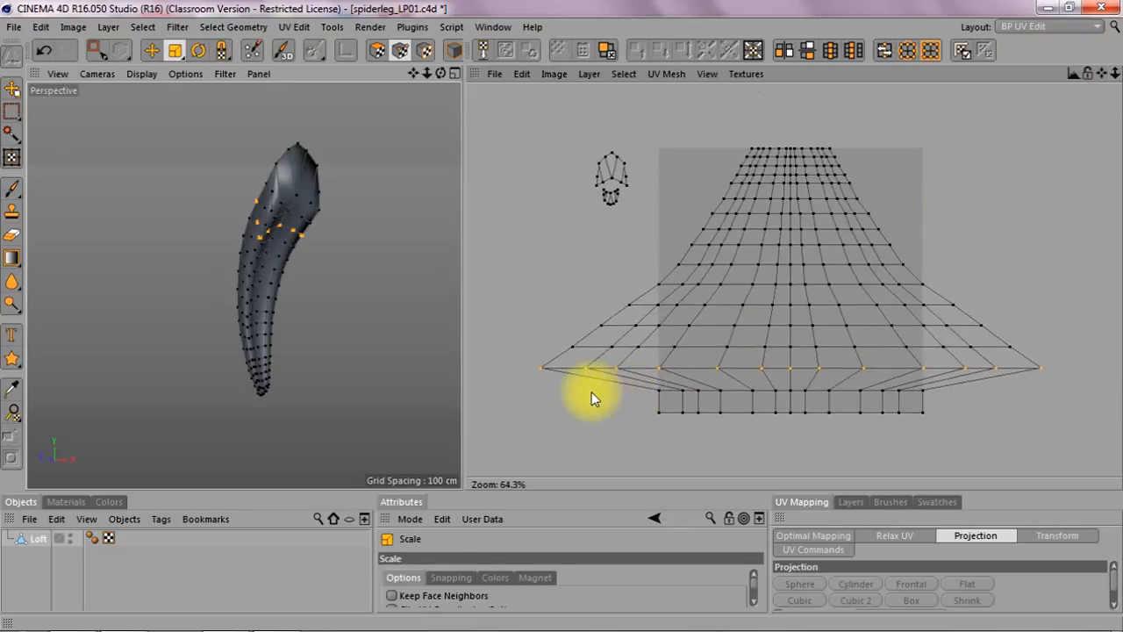
pyautogui.press('0')
pyautogui.moveTo(593, 389); pyautogui.dragTo(962, 401)
pyautogui.press('t')
pyautogui.moveTo(789, 396); pyautogui.dragTo(897, 397)
# Step: Select the bottom row of UV points and scale it outward into the widest row of the fan
pyautogui.press('space')
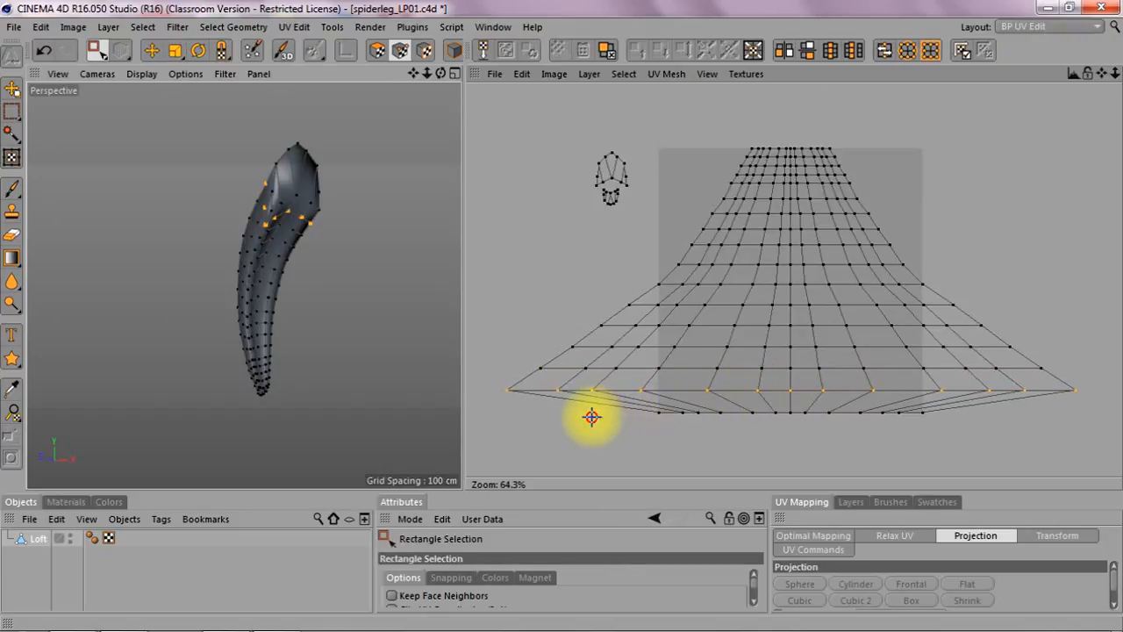
pyautogui.moveTo(602, 436); pyautogui.dragTo(948, 406)
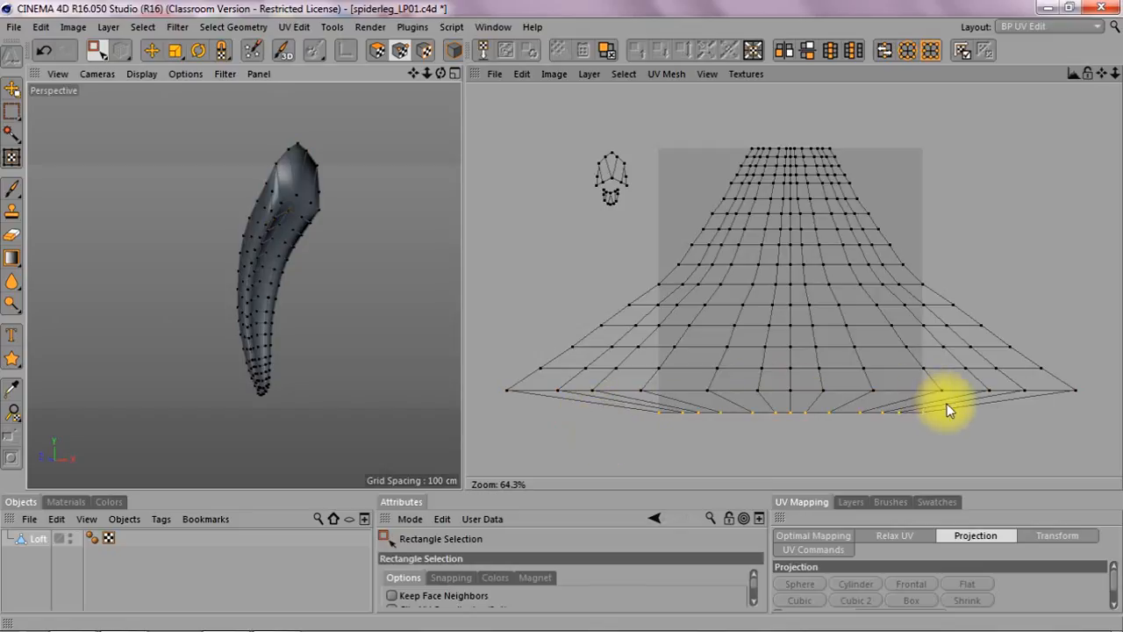
pyautogui.press('t')
pyautogui.moveTo(789, 413); pyautogui.dragTo(789, 414)
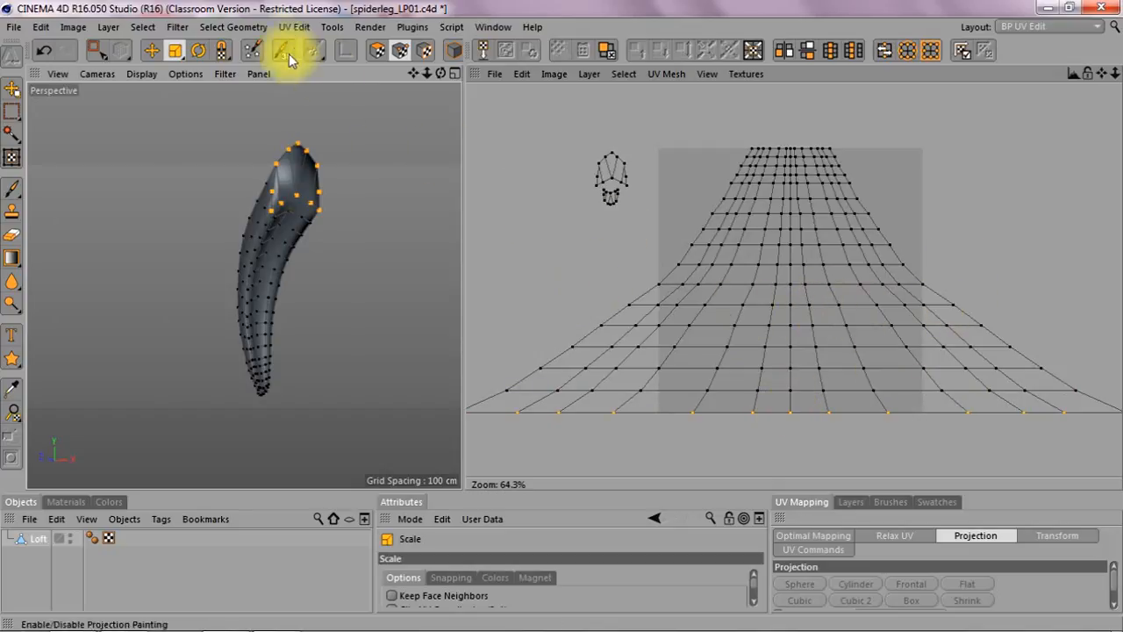
# Step: Reselect a middle row of UV points and adjust its horizontal scale slightly
pyautogui.click(96, 57)
pyautogui.moveTo(611, 296); pyautogui.dragTo(971, 318)
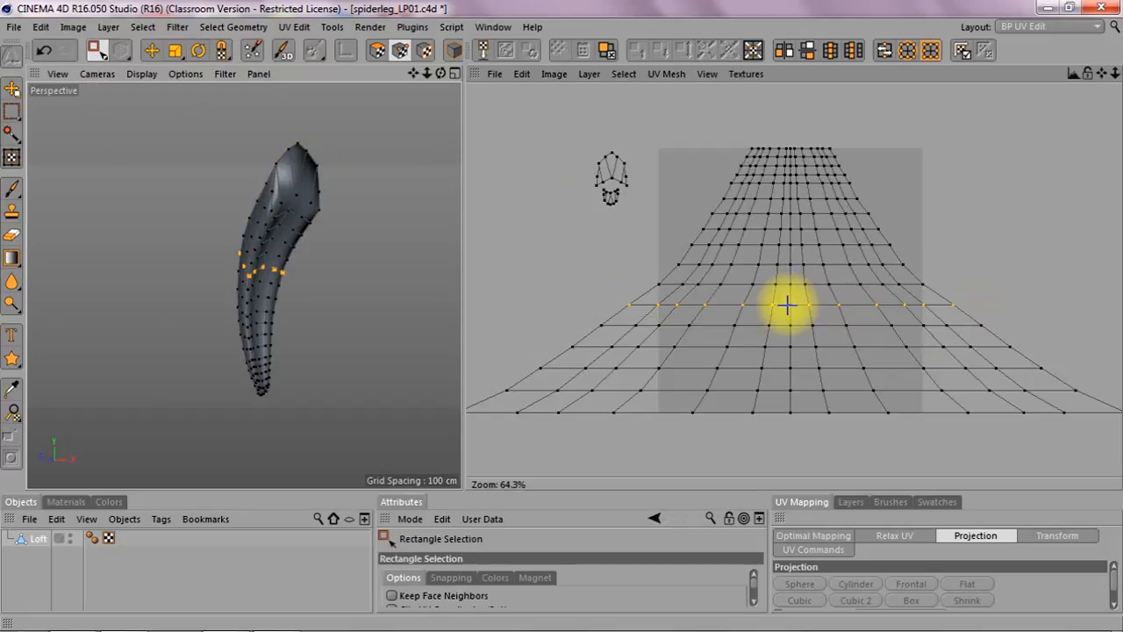
pyautogui.click(822, 313)
pyautogui.moveTo(616, 298); pyautogui.dragTo(970, 311)
pyautogui.press('t')
pyautogui.moveTo(794, 307); pyautogui.dragTo(790, 305)
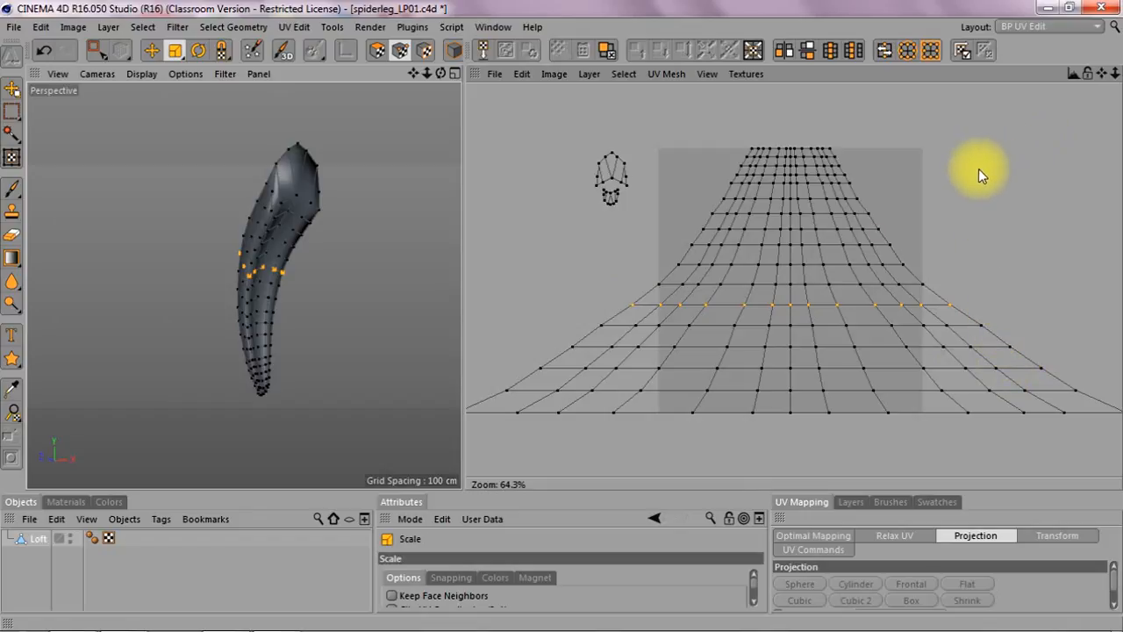
# Step: In polygon mode, scale the whole main UV grid down to fit the UV square and move it to the bottom
pyautogui.click(377, 51)
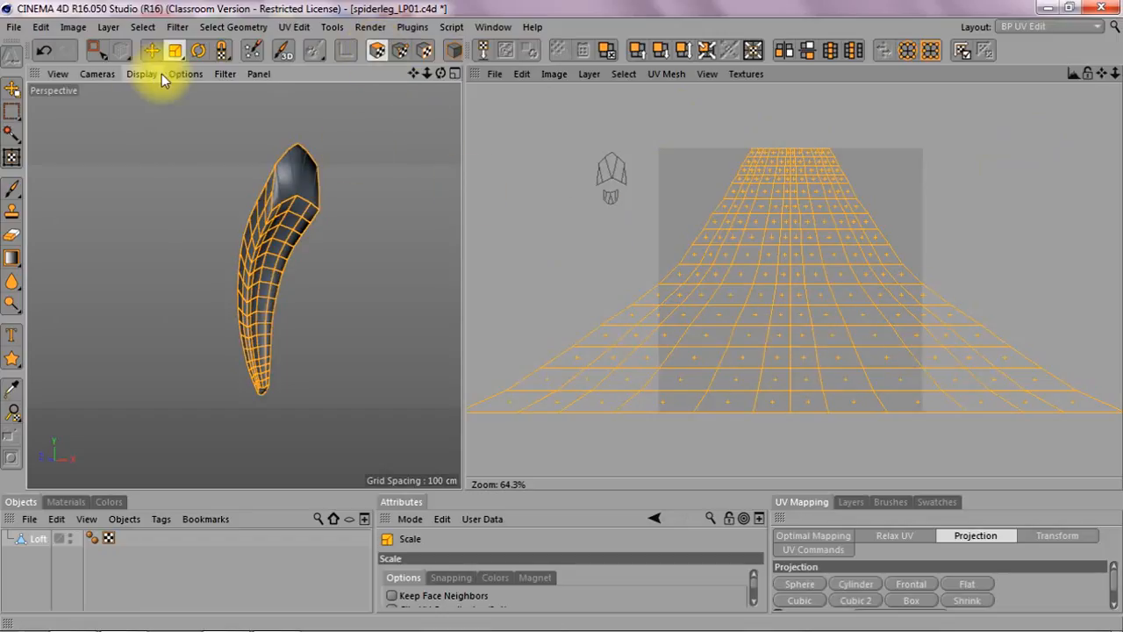
pyautogui.moveTo(793, 156); pyautogui.dragTo(790, 150)
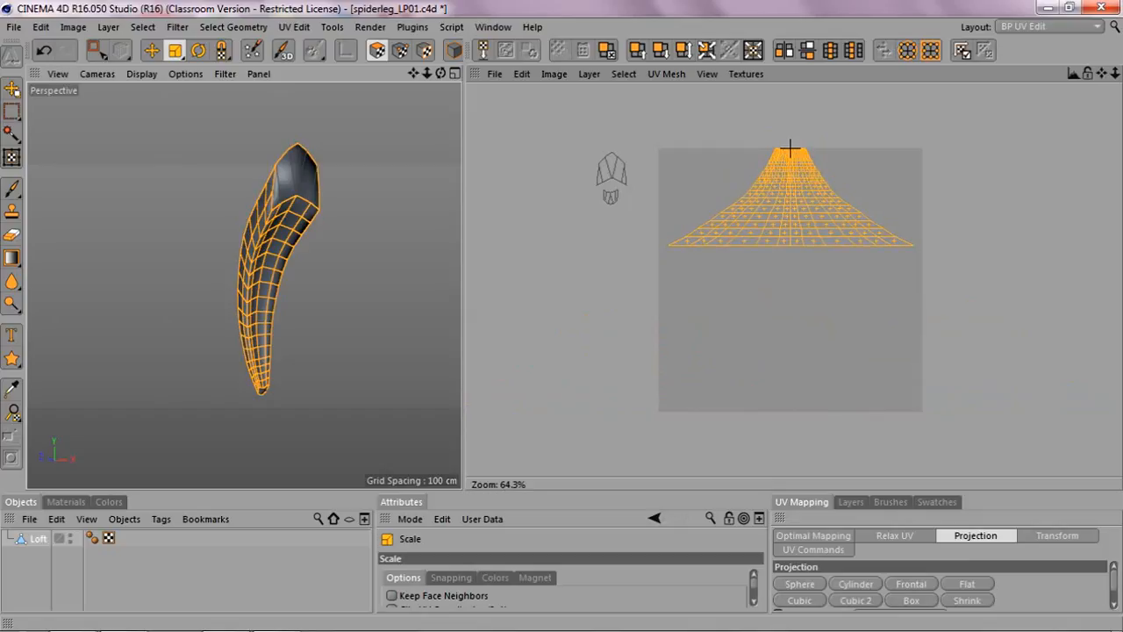
pyautogui.click(792, 156)
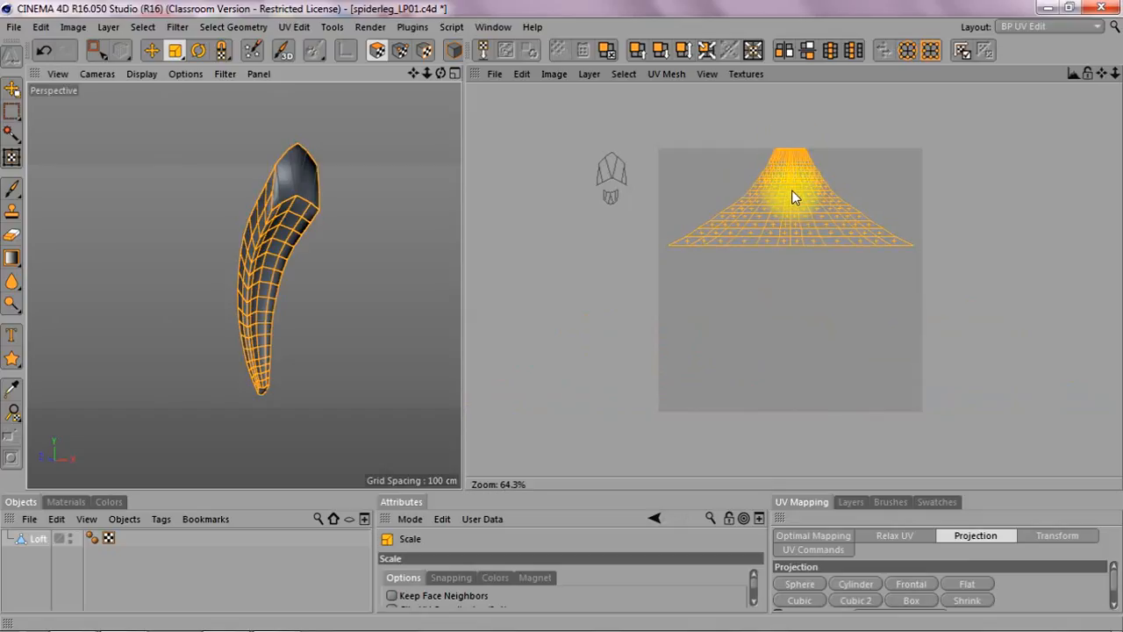
pyautogui.press('e')
pyautogui.moveTo(789, 158); pyautogui.dragTo(798, 324)
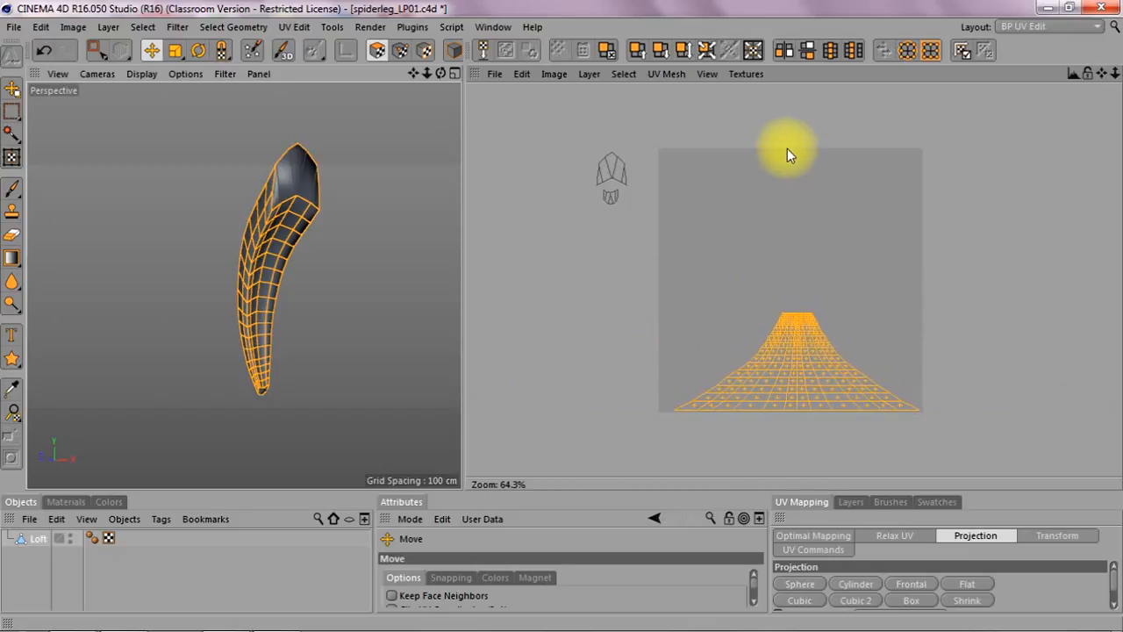
# Step: Select both end-cap UV islands and move them into the lower-left corner of the UV square
pyautogui.click(97, 50)
pyautogui.moveTo(583, 125); pyautogui.dragTo(653, 228)
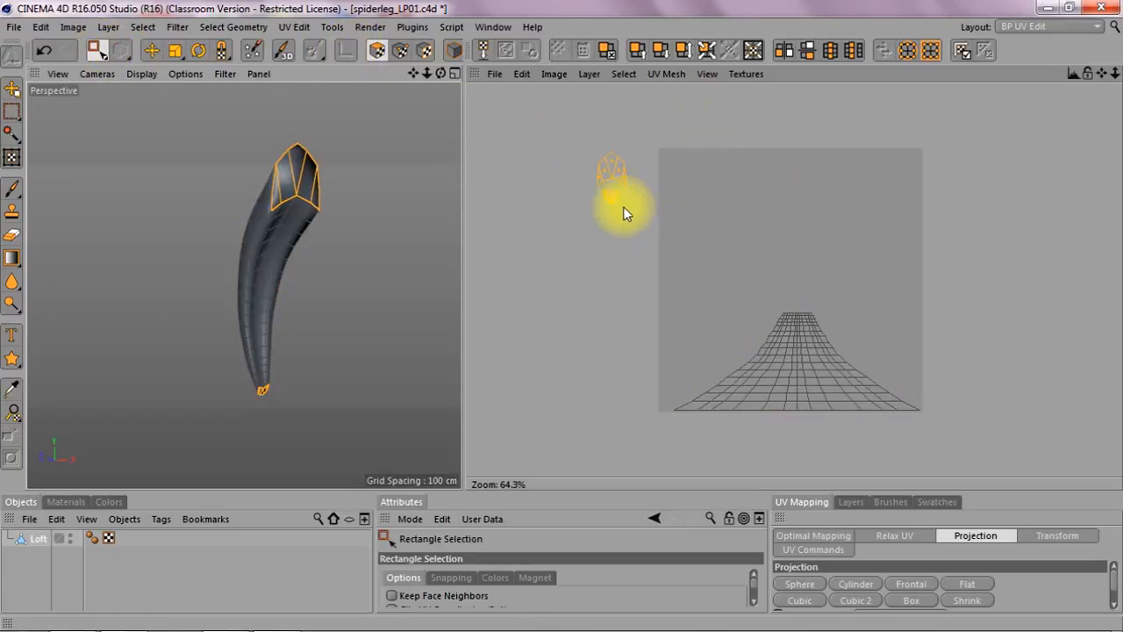
pyautogui.press('e')
pyautogui.moveTo(613, 175); pyautogui.dragTo(681, 375)
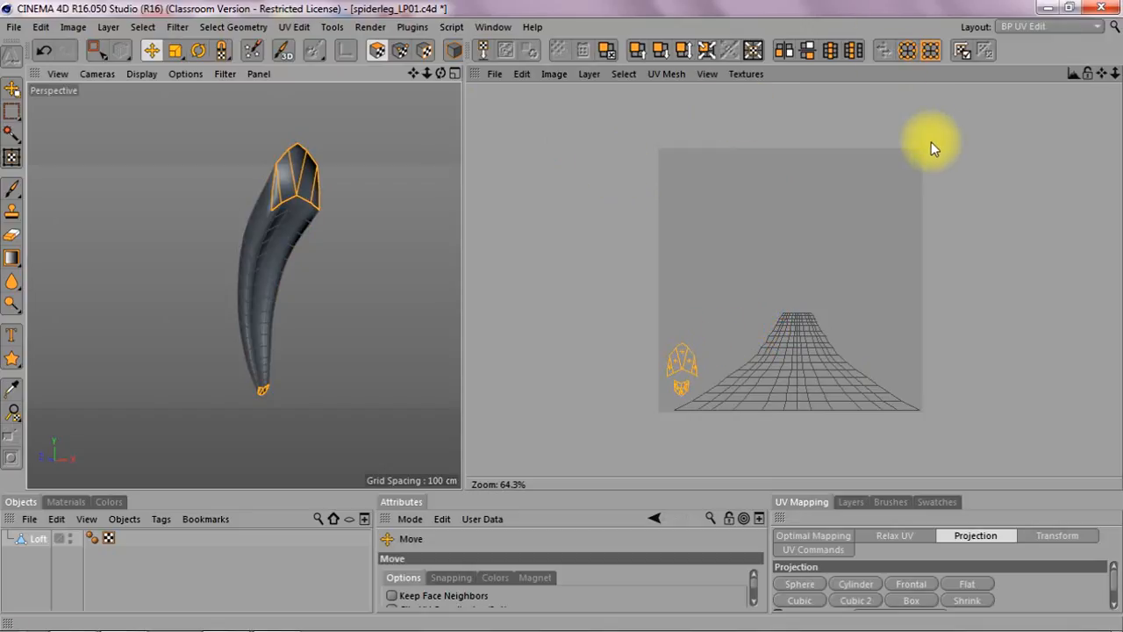
# Step: Inspect the leg in the Standard layout, then return to the BP UV Edit layout
pyautogui.click(1069, 26)
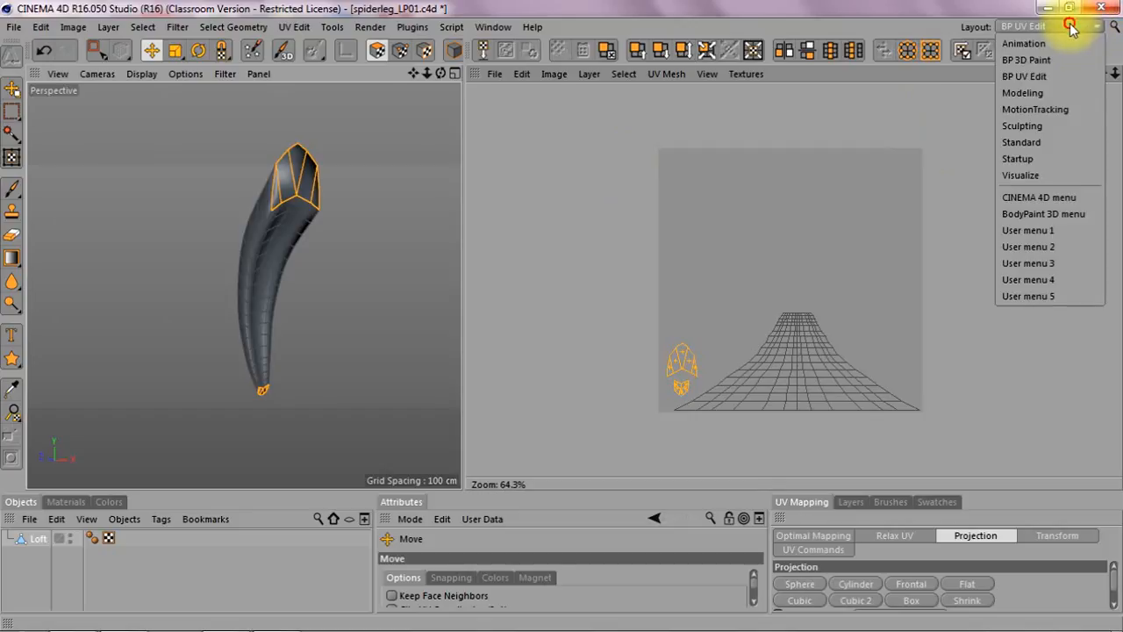
pyautogui.click(1022, 141)
pyautogui.moveTo(718, 79); pyautogui.dragTo(764, 82)
pyautogui.moveTo(692, 83); pyautogui.dragTo(719, 97)
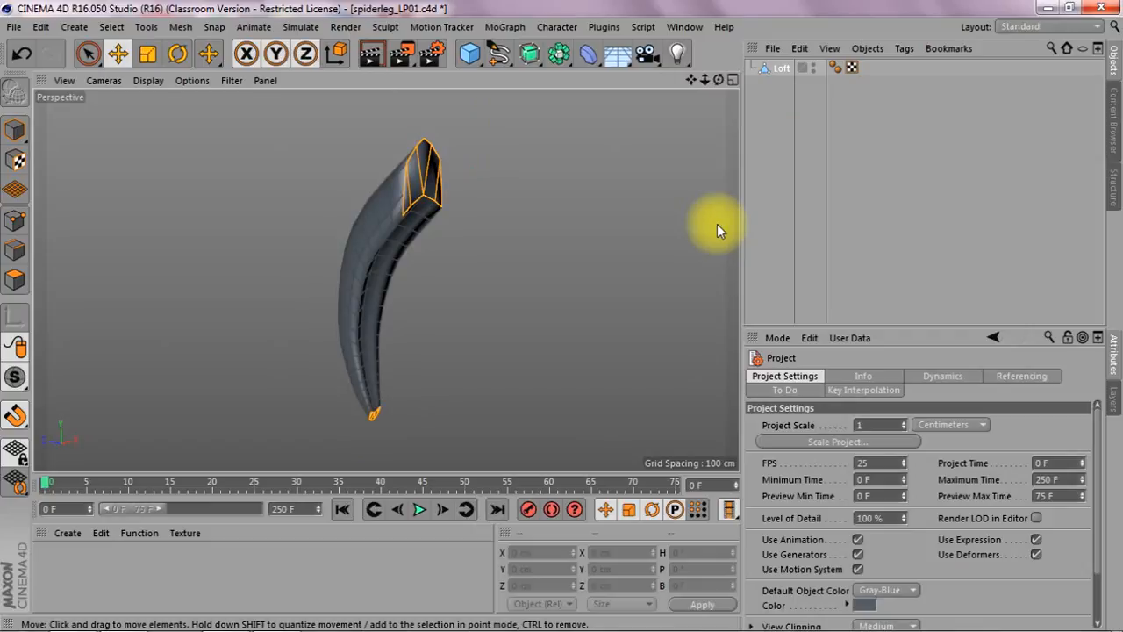
pyautogui.moveTo(718, 80)
pyautogui.mouseDown()
pyautogui.moveTo(689, 87)
pyautogui.moveTo(715, 77)
pyautogui.mouseUp()
pyautogui.click(1018, 27)
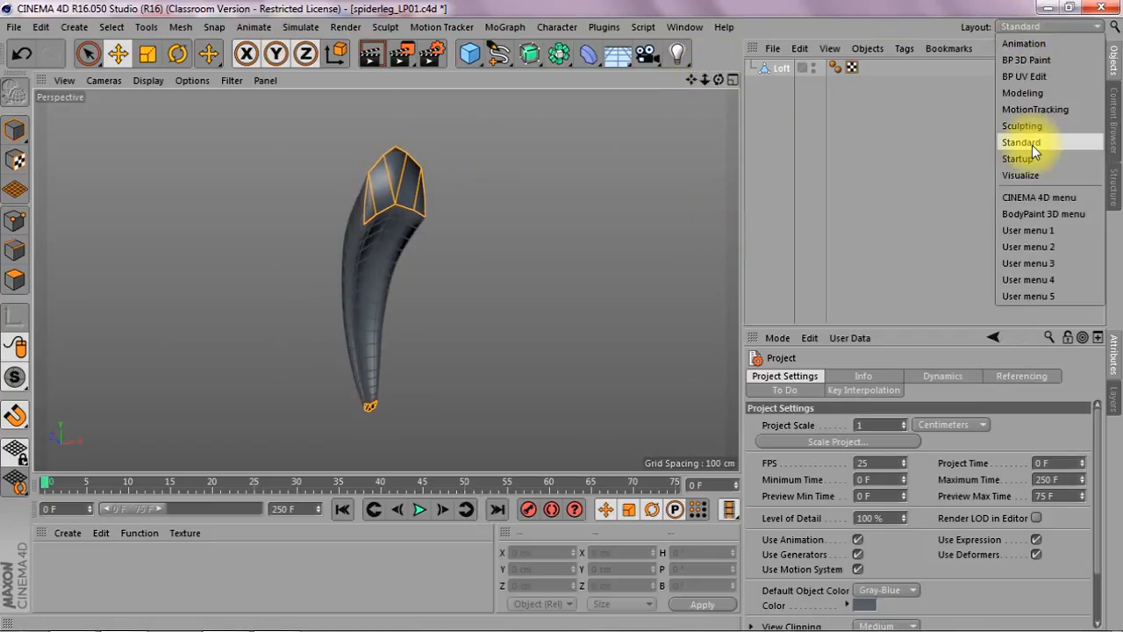
pyautogui.click(1035, 76)
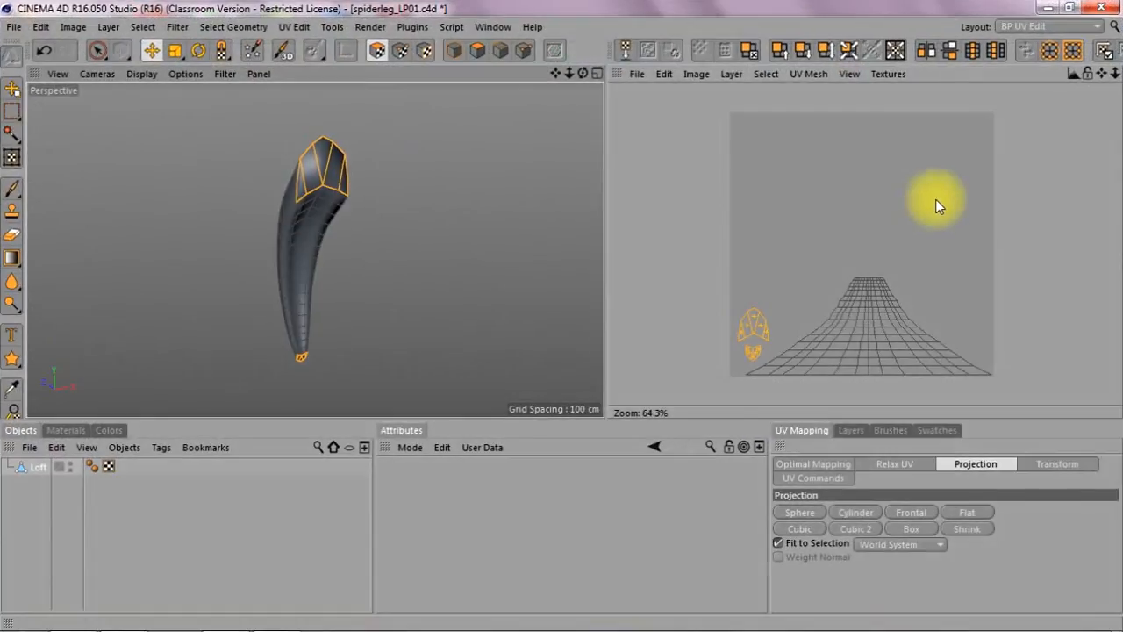